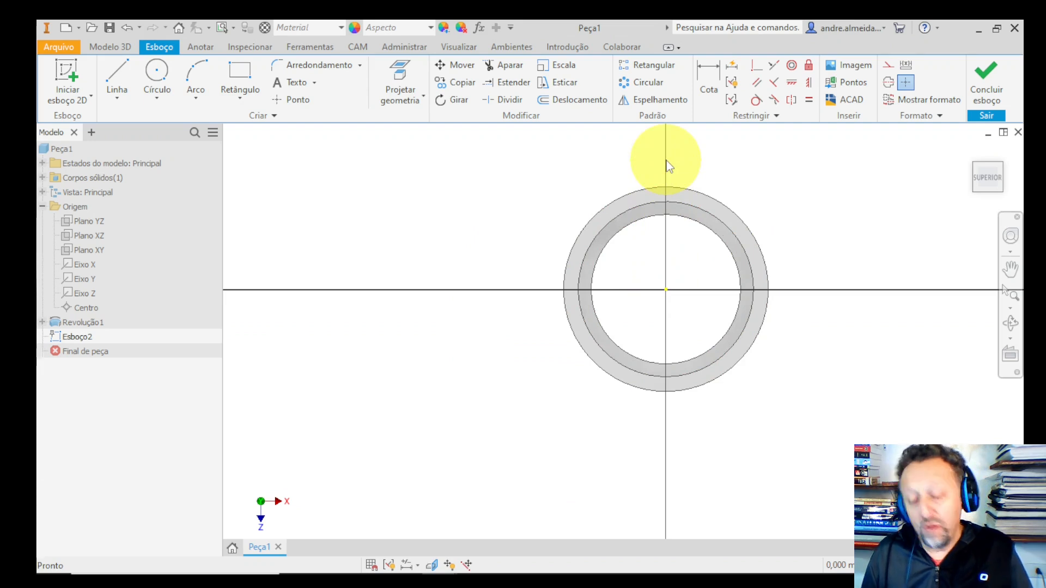
# Draw a vertical line from the ring's centre to beyond its outer edge and convert it to a construction line.
pyautogui.click(116, 79)
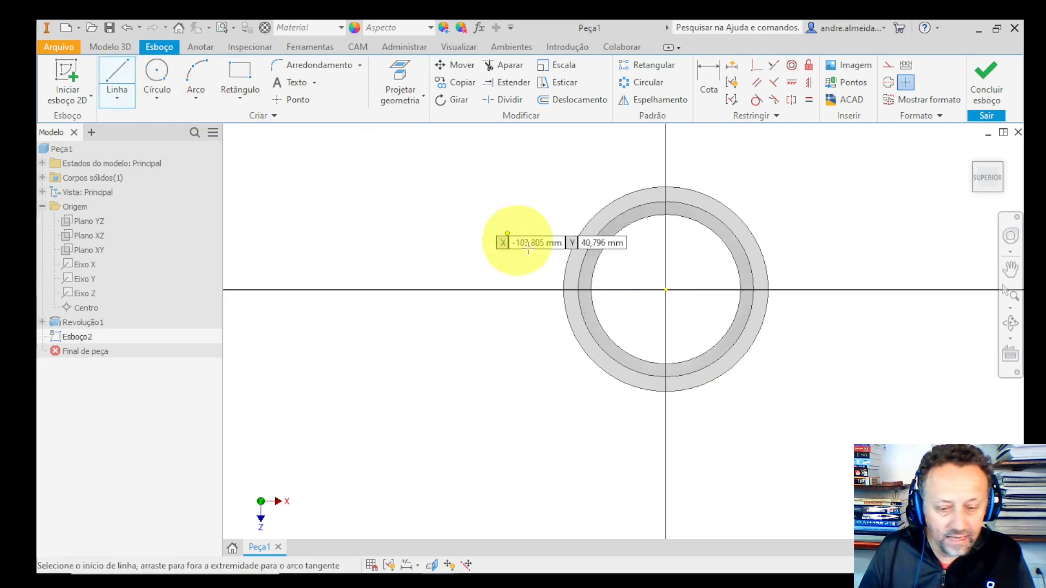
pyautogui.click(666, 289)
pyautogui.click(667, 148)
pyautogui.press('Escape')
pyautogui.rightClick(668, 170)
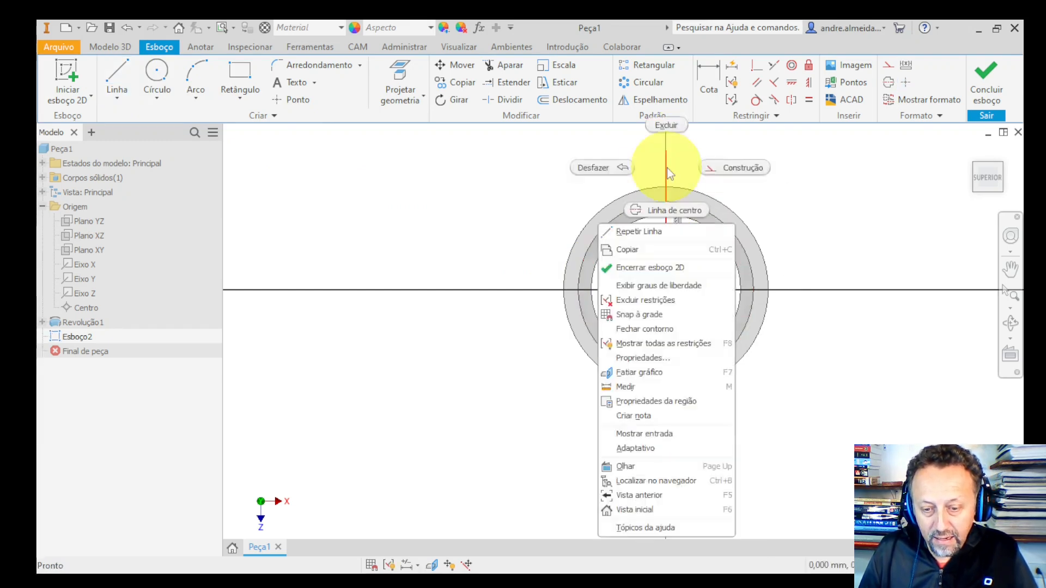
pyautogui.click(733, 171)
pyautogui.scroll(-3, 732, 171)
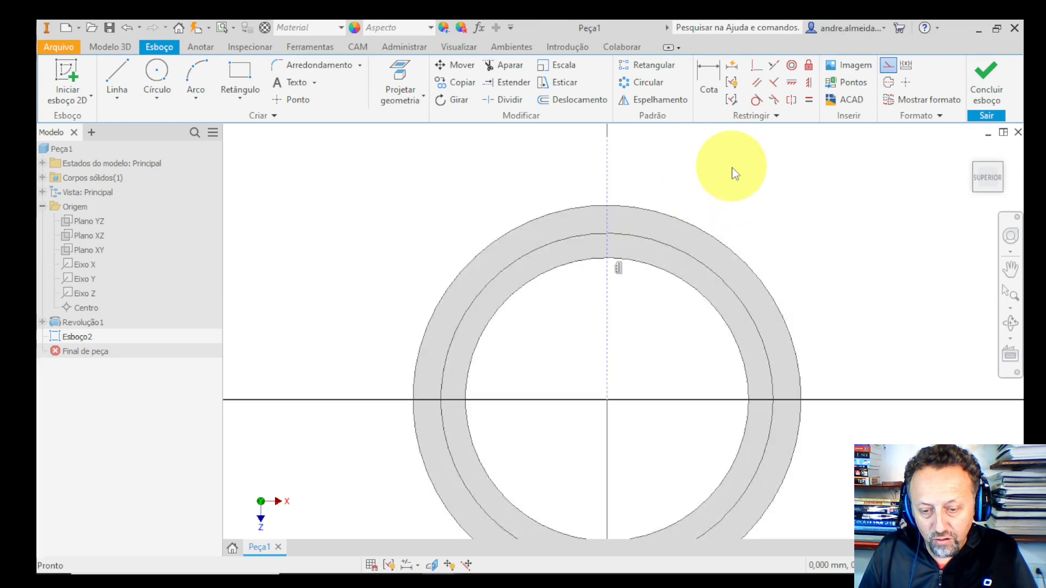
pyautogui.click(124, 80)
pyautogui.scroll(-3, 605, 185)
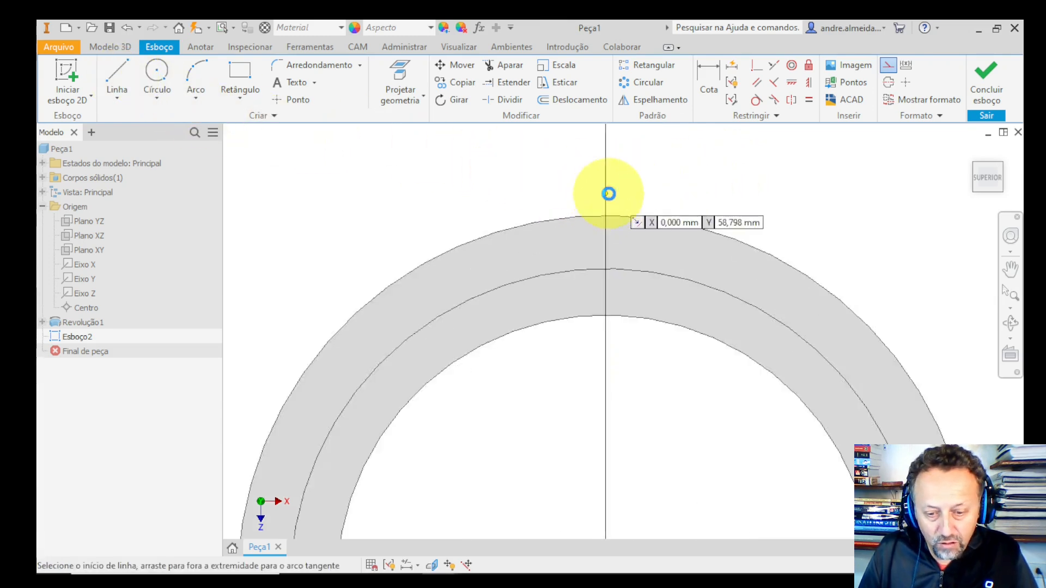
pyautogui.scroll(5, 605, 232)
pyautogui.scroll(-3, 599, 212)
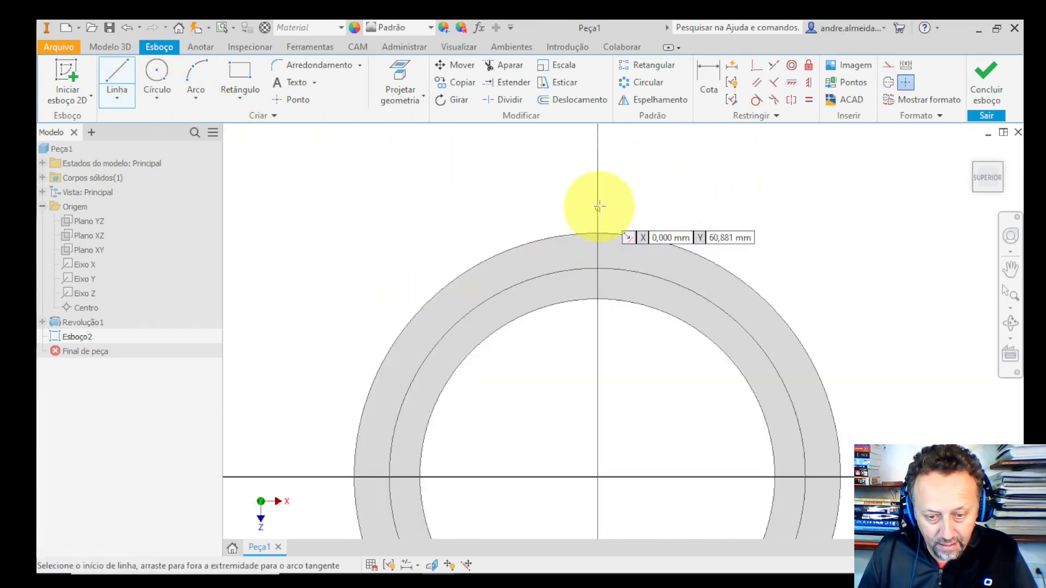
pyautogui.click(598, 166)
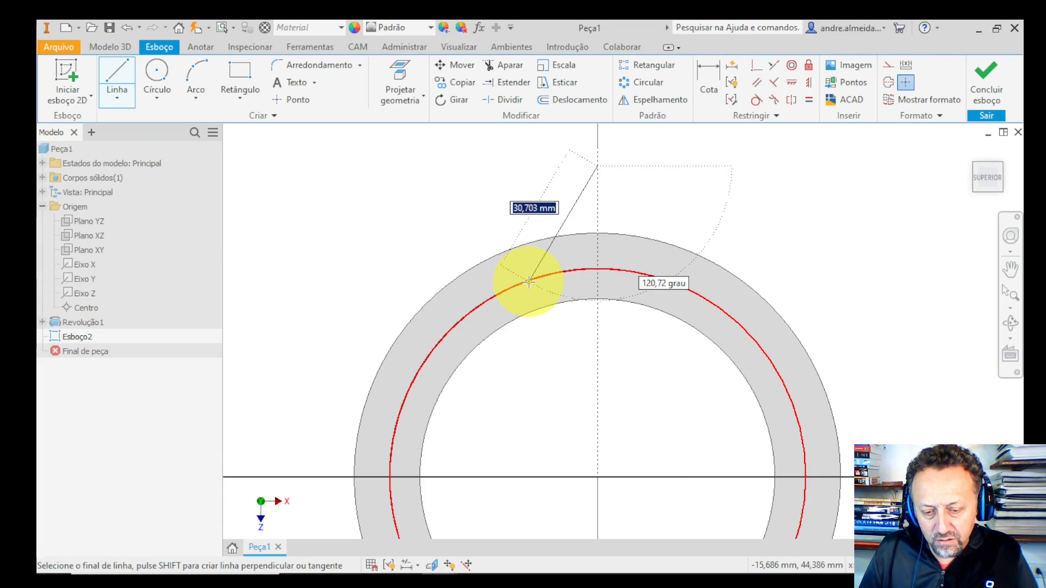
pyautogui.press('Escape')
pyautogui.keyDown('shift'); pyautogui.moveTo(698, 276); pyautogui.dragTo(558, 285, button='middle'); pyautogui.keyUp('shift')
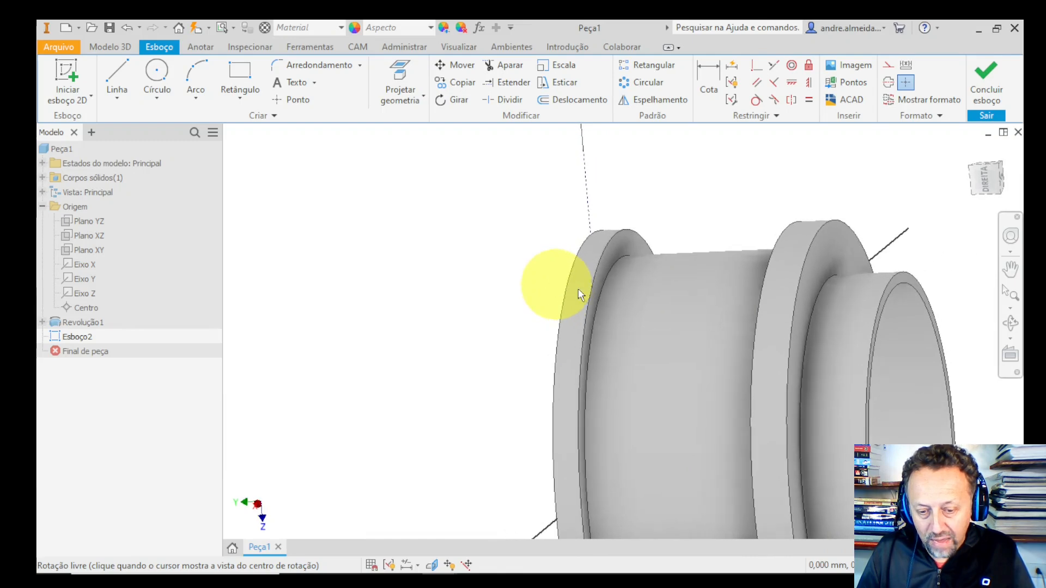
pyautogui.scroll(2, 602, 293)
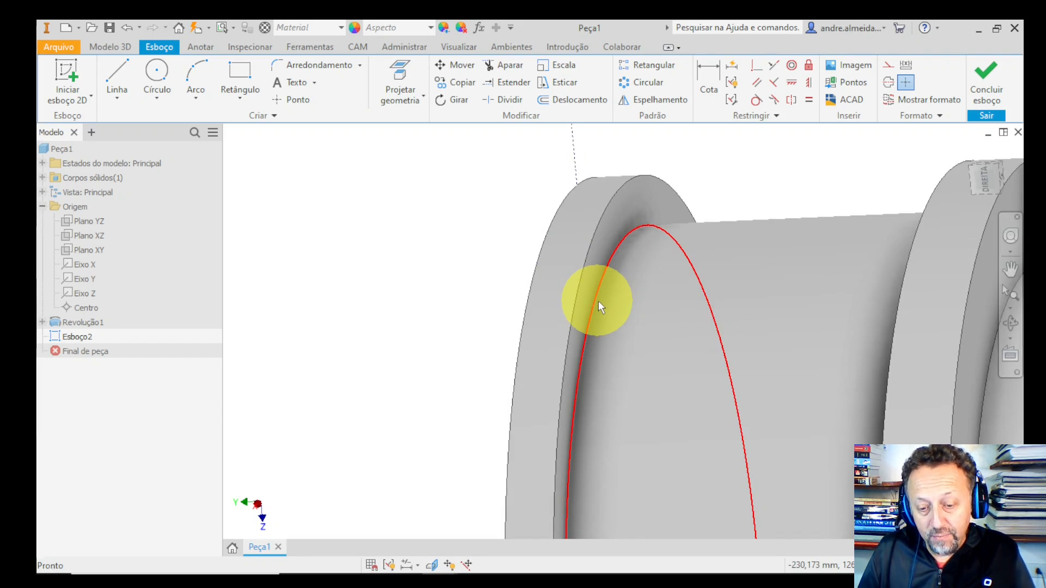
pyautogui.keyDown('shift'); pyautogui.moveTo(598, 301); pyautogui.dragTo(855, 224, button='middle'); pyautogui.keyUp('shift')
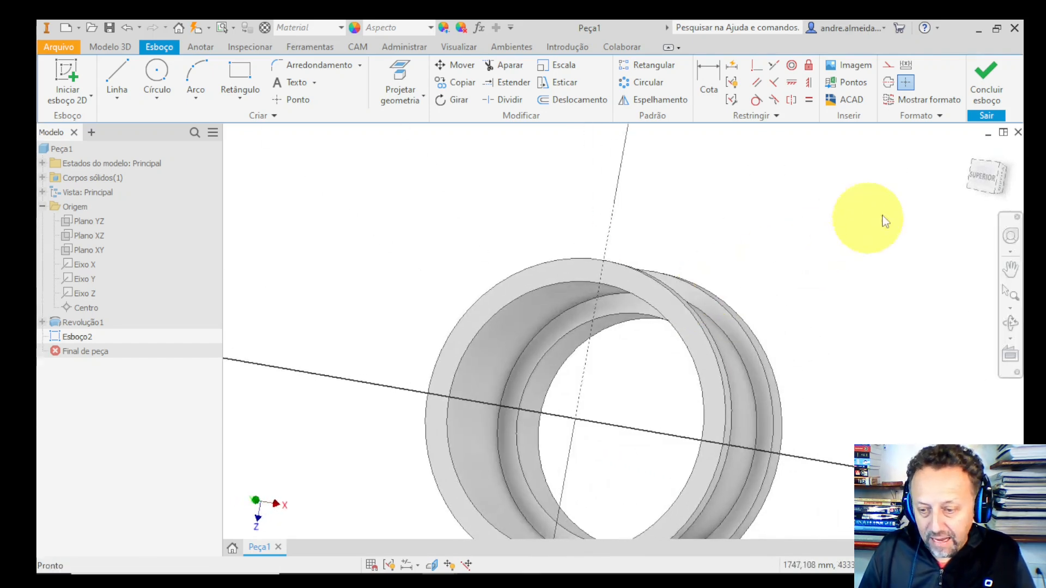
pyautogui.click(960, 182)
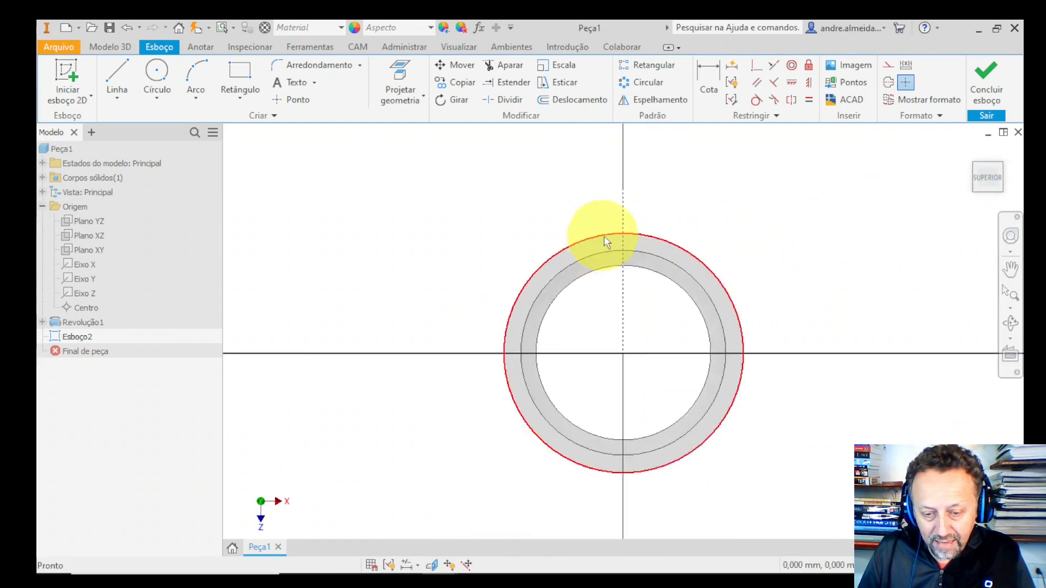
# Draw a slanted line about 24 mm long from just above the outer circle, left of the axis, up to the vertical axis.
pyautogui.scroll(-5, 603, 236)
pyautogui.click(109, 75)
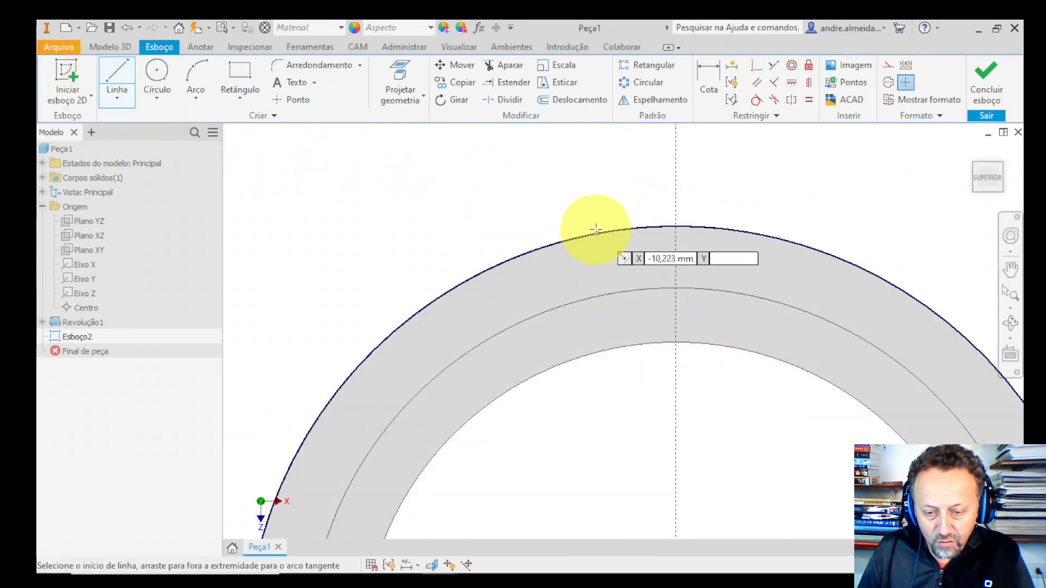
pyautogui.click(562, 225)
pyautogui.moveTo(649, 145); pyautogui.dragTo(590, 245, button='middle')
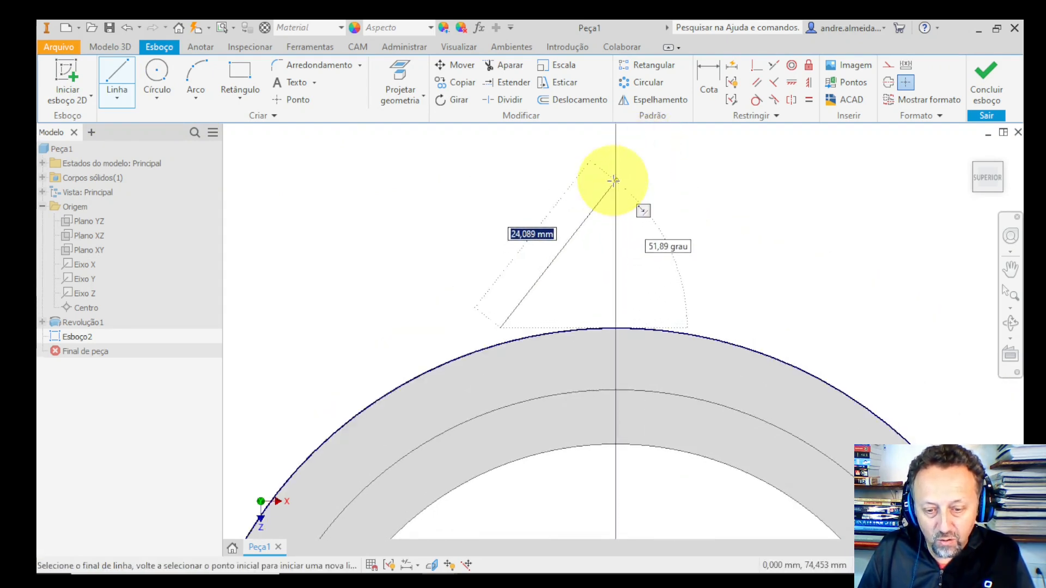
pyautogui.doubleClick(613, 179)
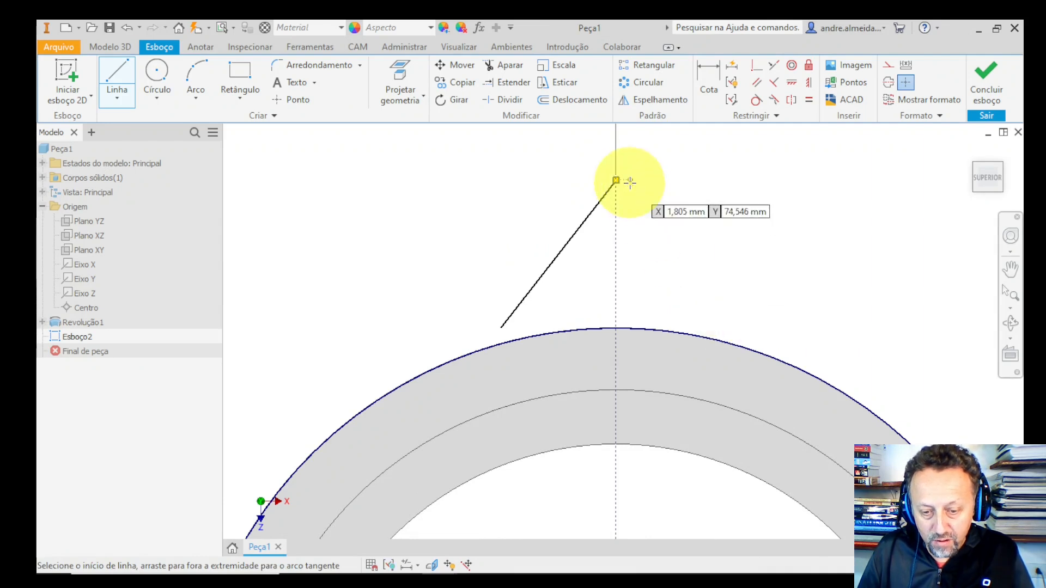
# Draw a mirrored slanted line from the apex to the outer circle and attach the first line's lower end to that circle.
pyautogui.click(616, 181)
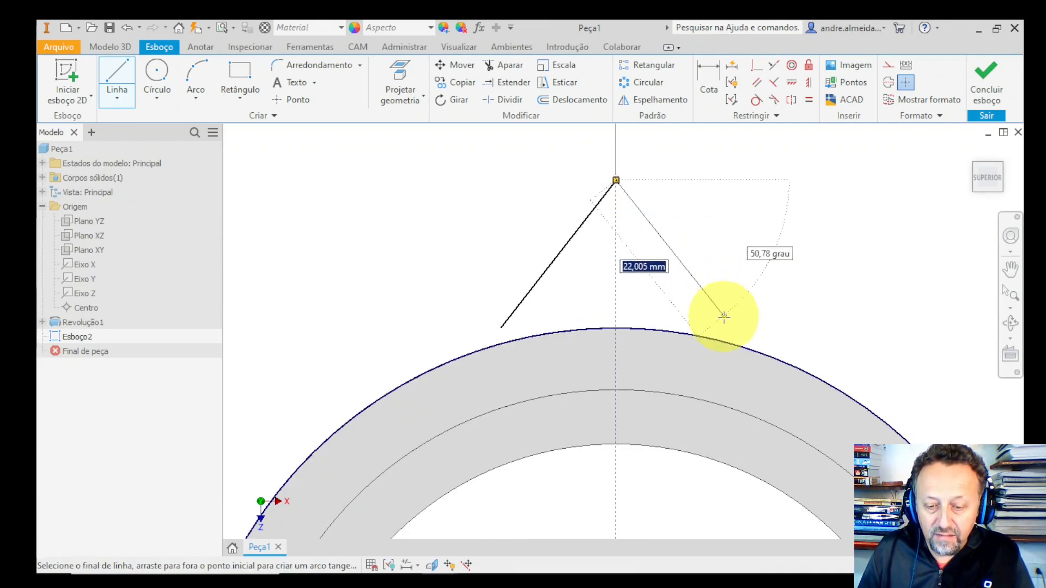
pyautogui.doubleClick(724, 340)
pyautogui.press('Escape')
pyautogui.moveTo(501, 330); pyautogui.dragTo(492, 345)
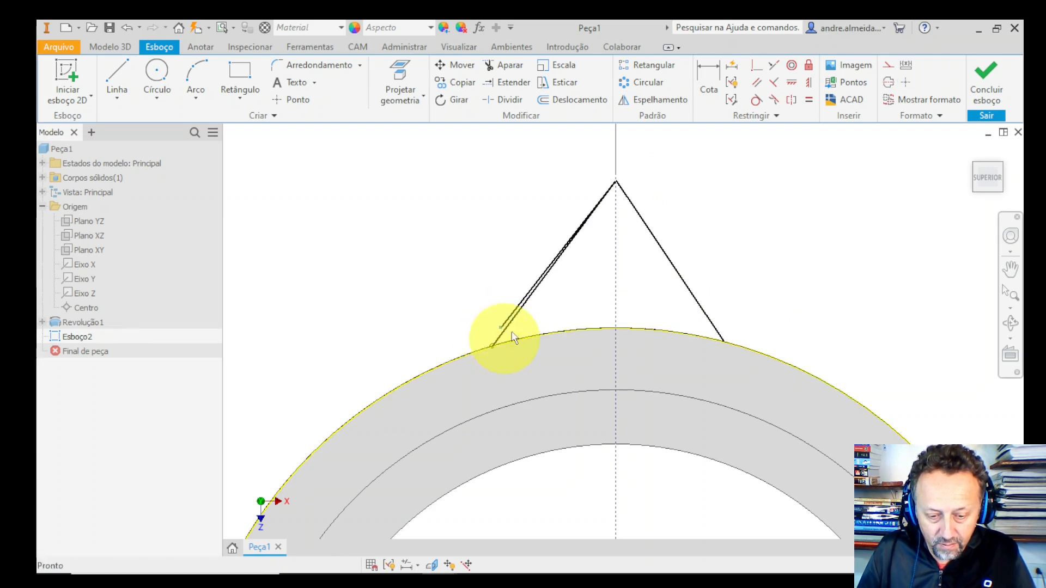
# Close the triangle with a base line joining the lower ends of the two slanted lines.
pyautogui.click(116, 66)
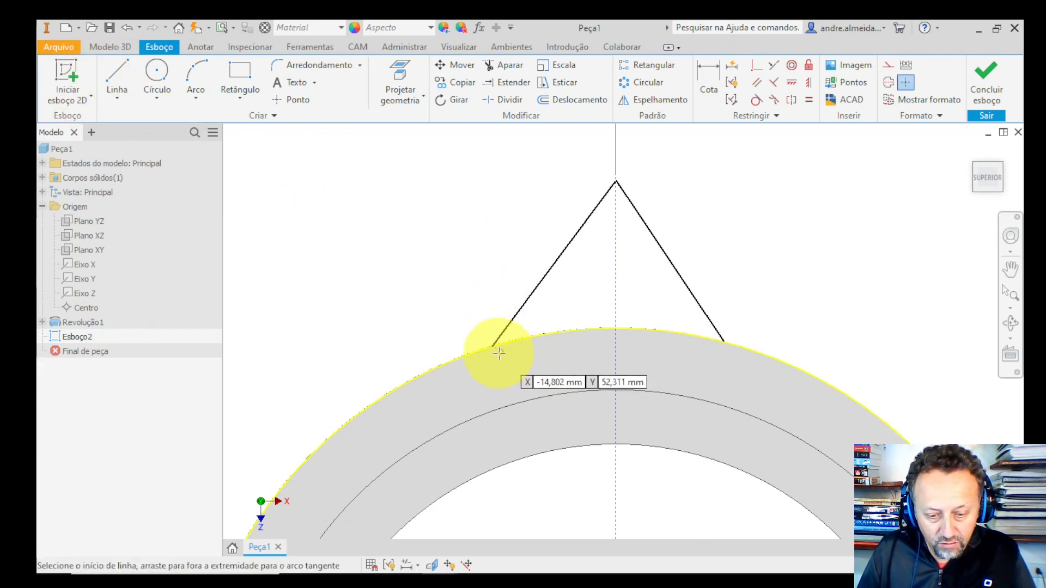
pyautogui.click(492, 346)
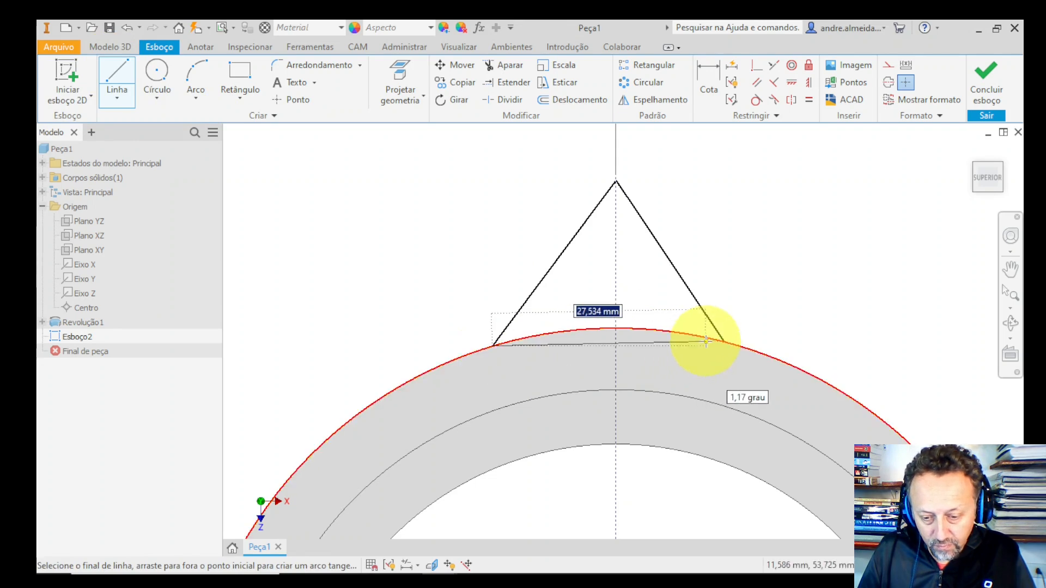
pyautogui.doubleClick(724, 341)
pyautogui.press('Escape')
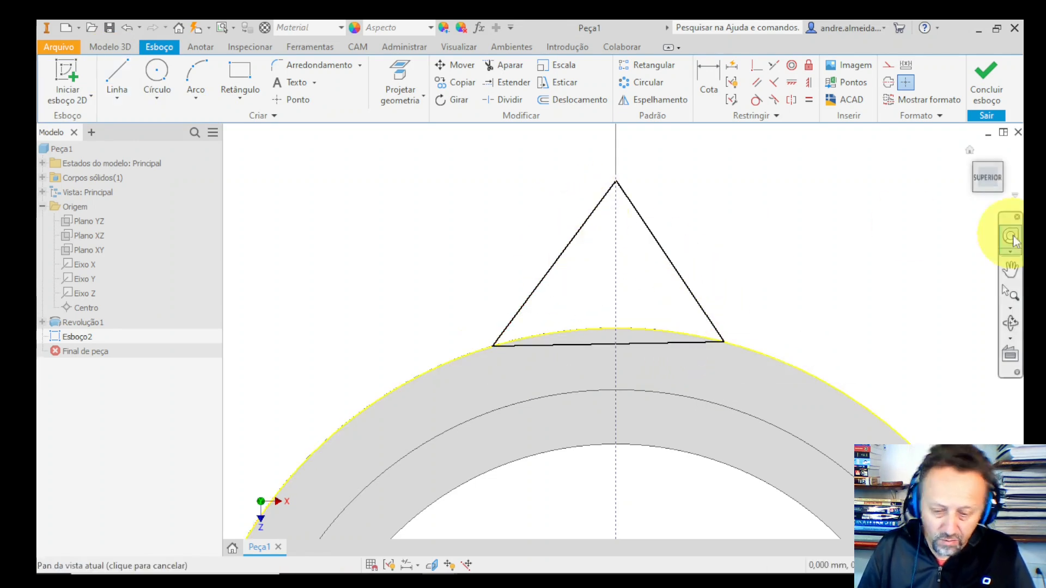
# Try to extrude the triangular profile 10 mm in the flipped direction, toward the flanged body.
pyautogui.keyDown('shift'); pyautogui.moveTo(964, 313); pyautogui.dragTo(841, 322, button='middle'); pyautogui.keyUp('shift')
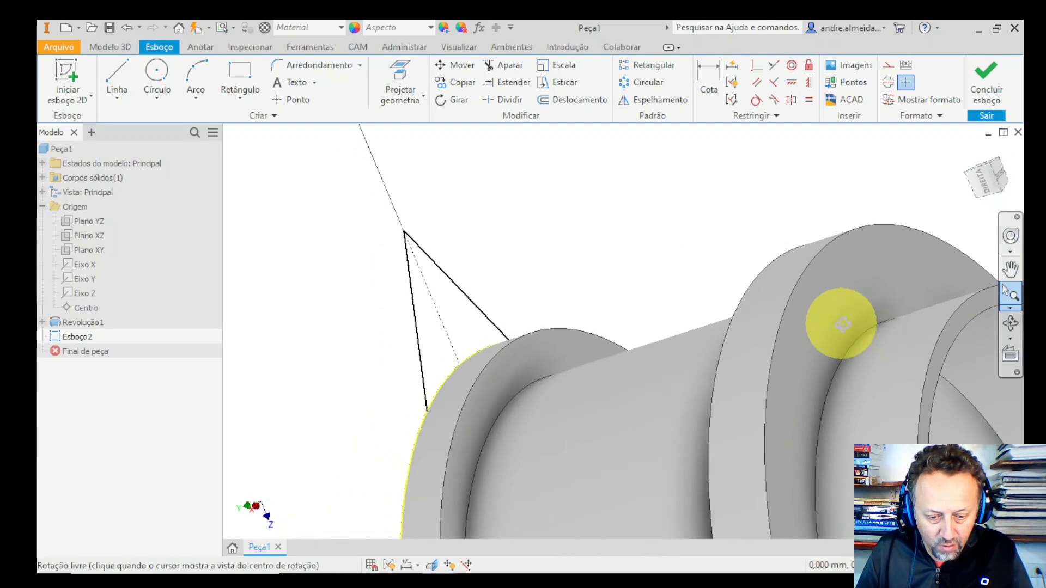
pyautogui.click(978, 90)
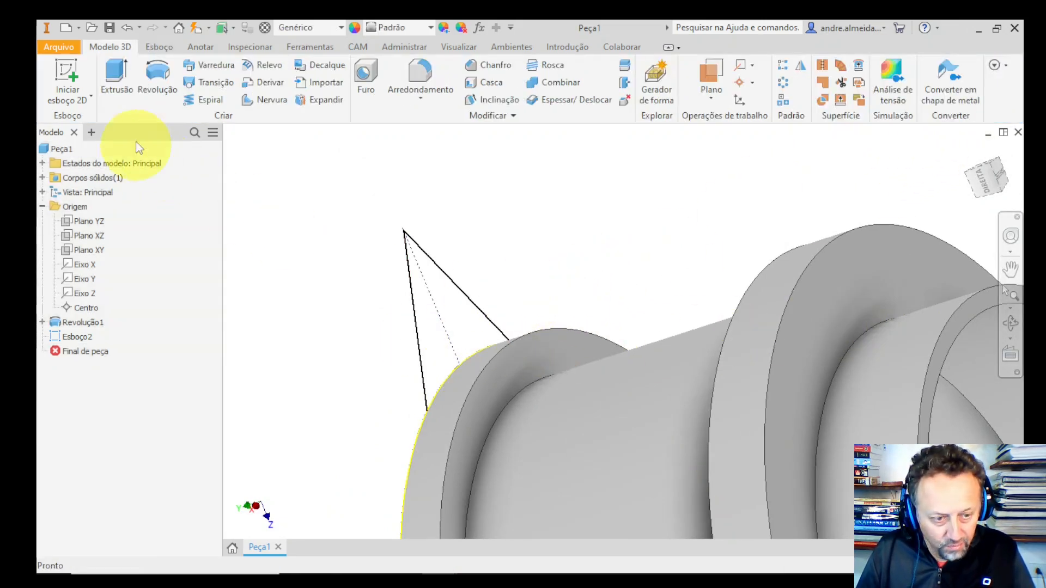
pyautogui.click(122, 79)
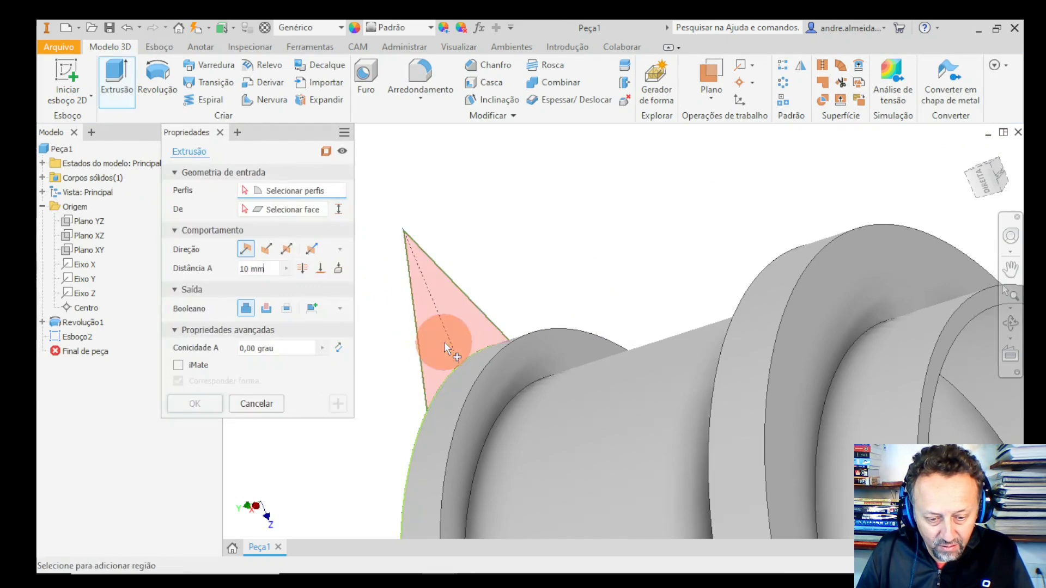
pyautogui.click(267, 249)
pyautogui.keyDown('shift'); pyautogui.moveTo(455, 385); pyautogui.dragTo(401, 361, button='middle'); pyautogui.keyUp('shift')
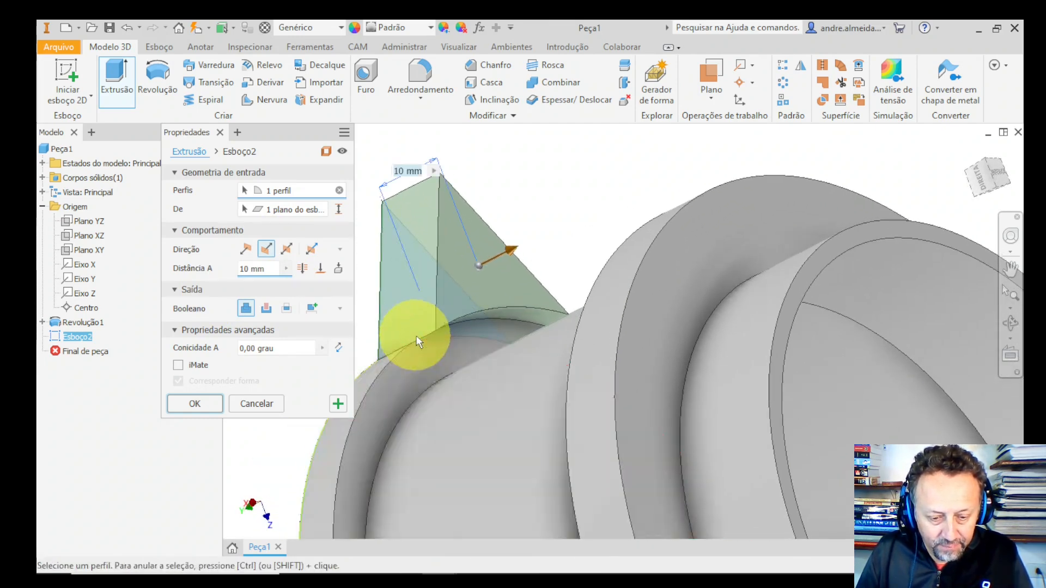
pyautogui.keyDown('shift'); pyautogui.moveTo(424, 345); pyautogui.dragTo(388, 374, button='middle'); pyautogui.keyUp('shift')
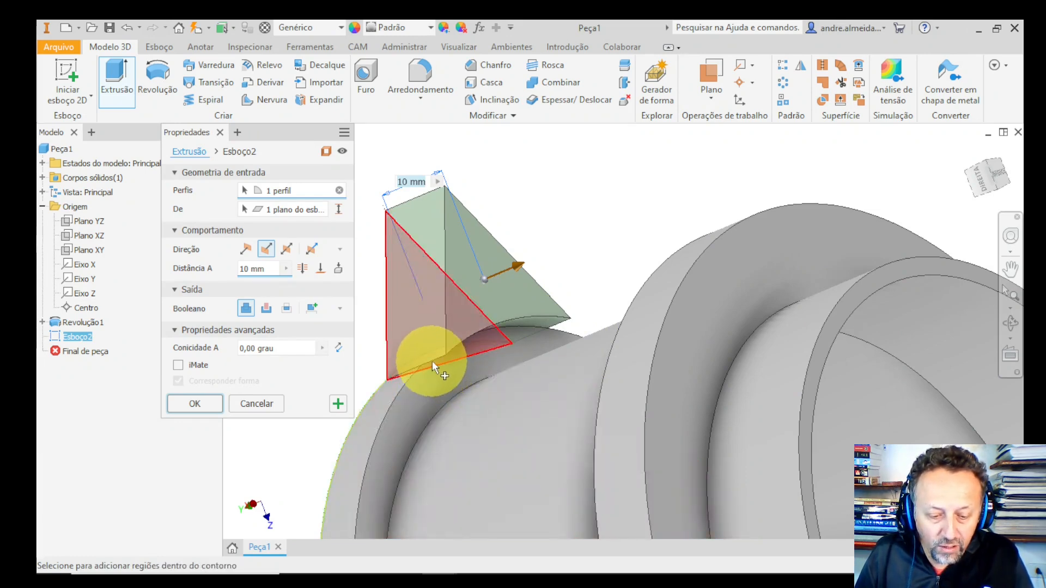
pyautogui.keyDown('shift'); pyautogui.moveTo(486, 357); pyautogui.dragTo(551, 355, button='middle'); pyautogui.keyUp('shift')
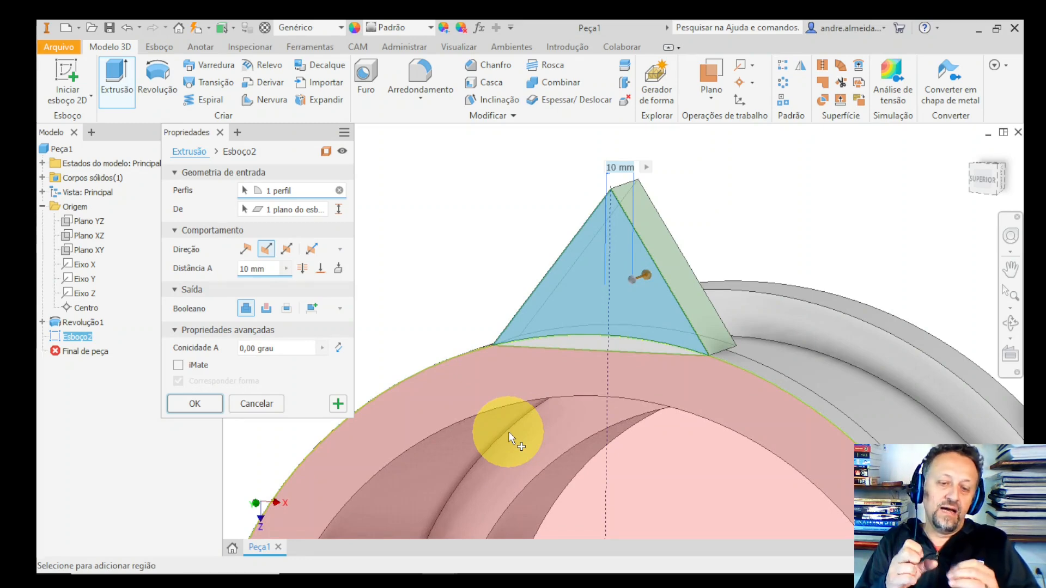
pyautogui.keyDown('shift'); pyautogui.moveTo(584, 402); pyautogui.dragTo(502, 379, button='middle'); pyautogui.keyUp('shift')
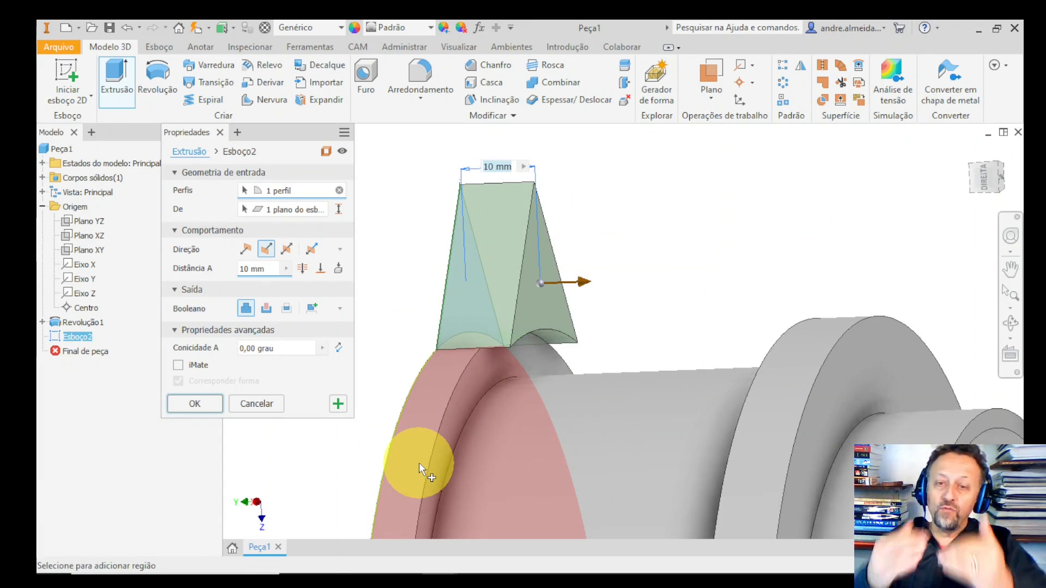
pyautogui.click(248, 407)
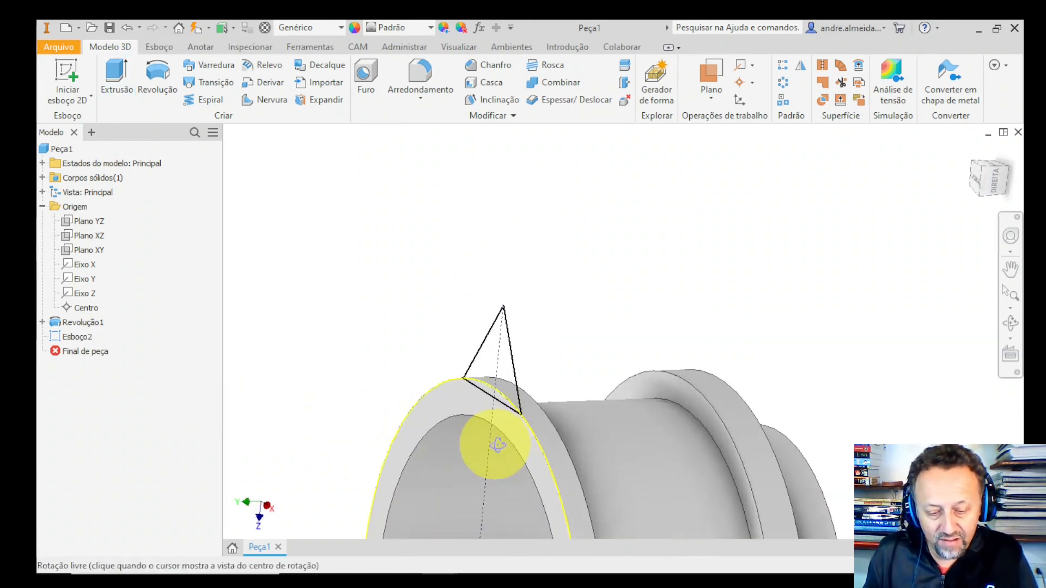
# Reopen the triangle sketch for editing and delete the base line and the projected outer circle.
pyautogui.click(65, 353)
pyautogui.rightClick(70, 336)
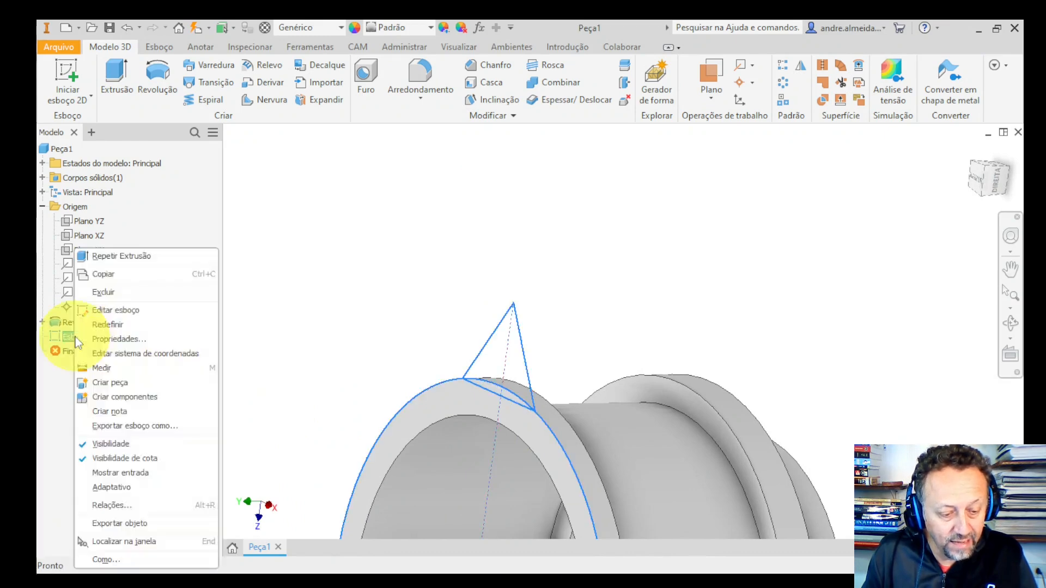
pyautogui.click(115, 311)
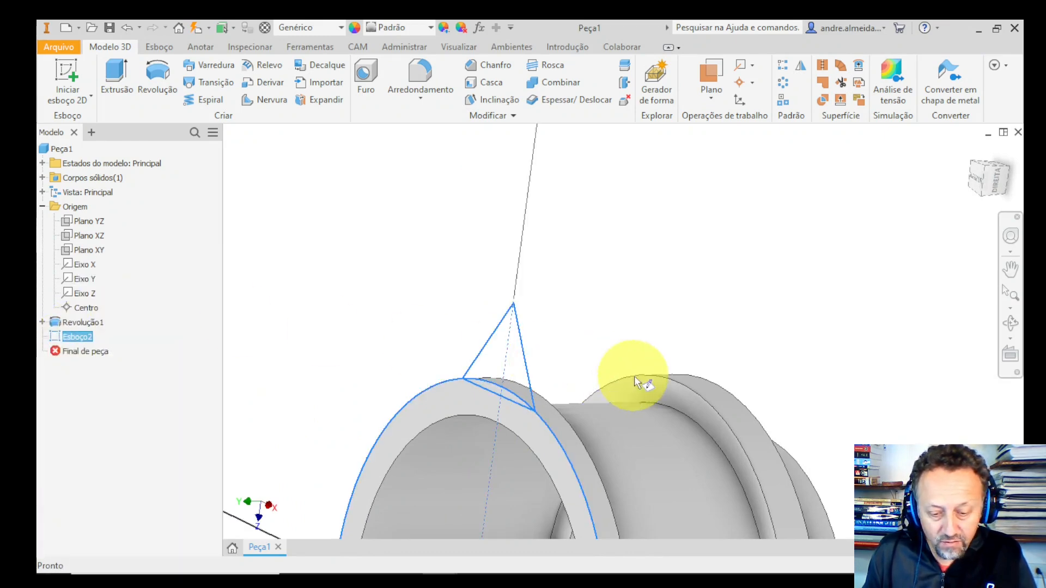
pyautogui.moveTo(649, 234); pyautogui.dragTo(626, 409, button='middle')
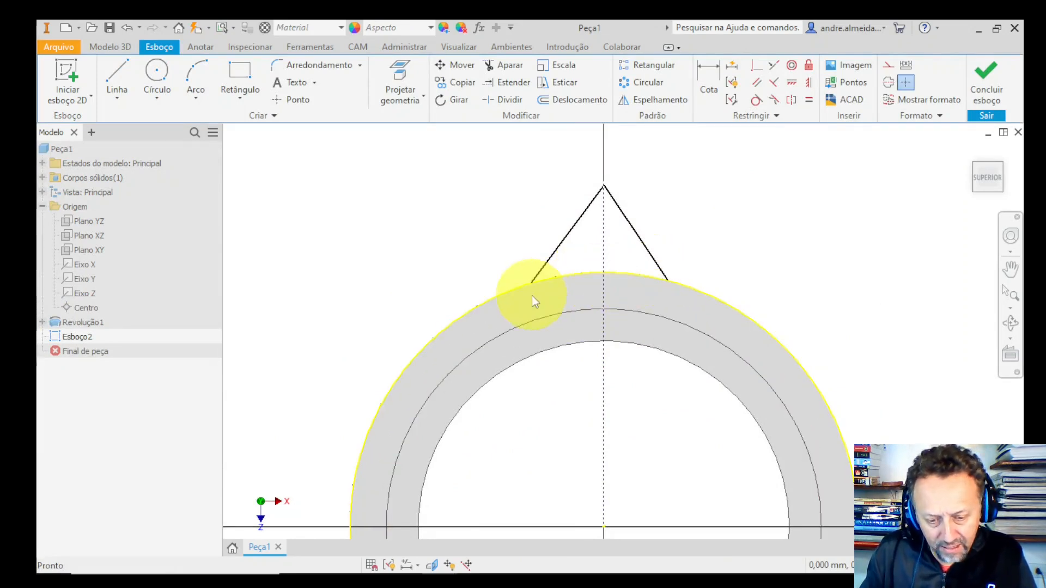
pyautogui.click(501, 293)
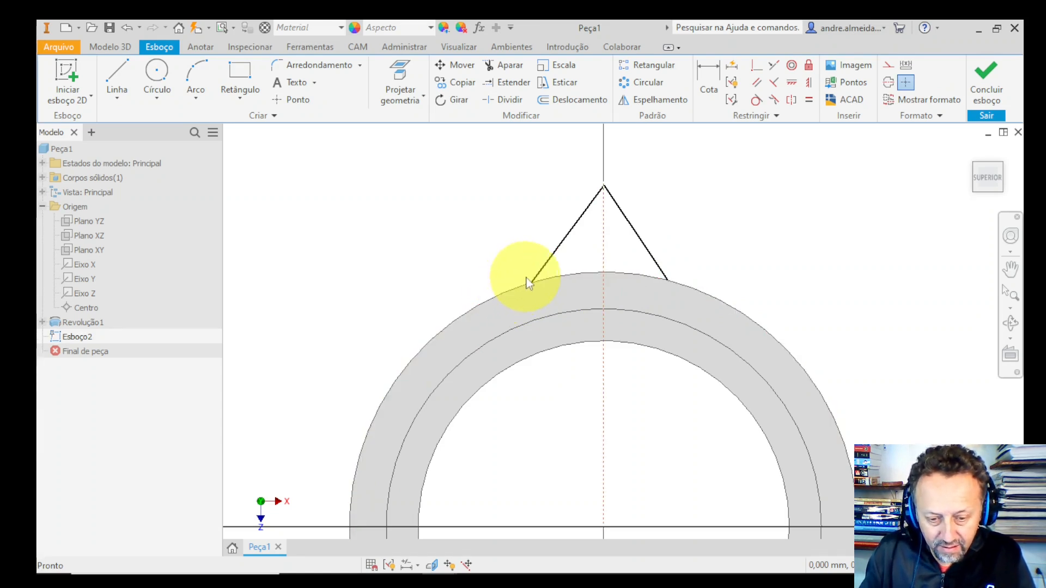
# Extend the left slanted line's lower end into the ring, to between the middle and inner circles.
pyautogui.moveTo(530, 283); pyautogui.dragTo(516, 349)
pyautogui.keyDown('shift'); pyautogui.moveTo(515, 349); pyautogui.dragTo(578, 343, button='middle'); pyautogui.keyUp('shift')
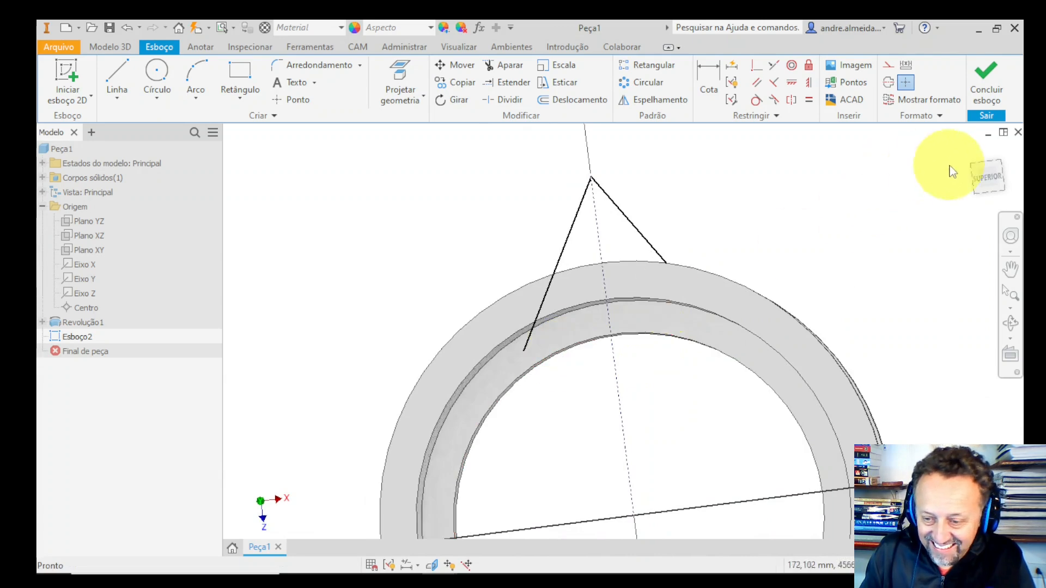
pyautogui.click(990, 181)
# Project the ring's middle circular edge into the sketch with Project Geometry.
pyautogui.scroll(5, 599, 252)
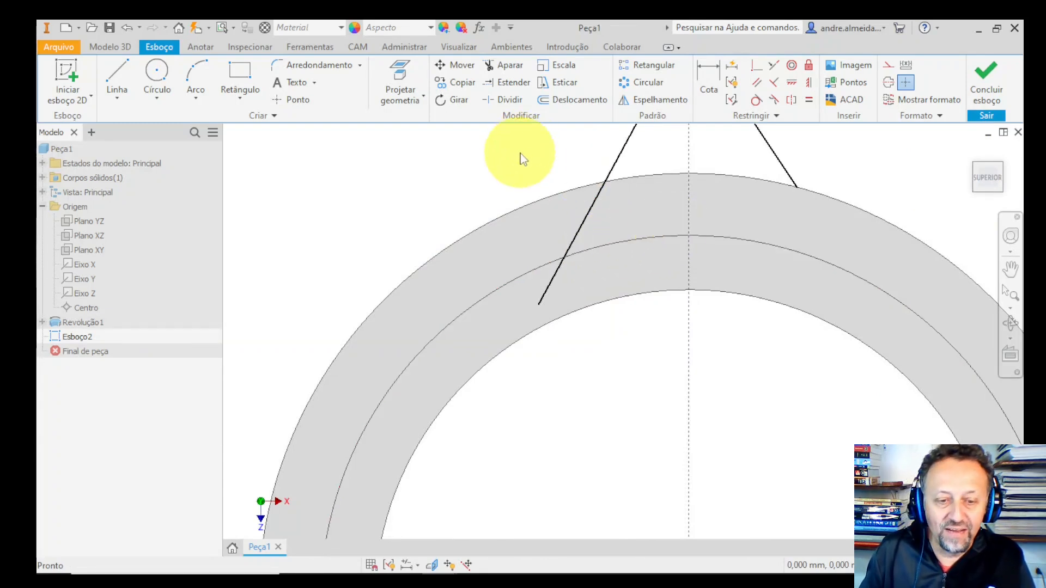
pyautogui.click(407, 76)
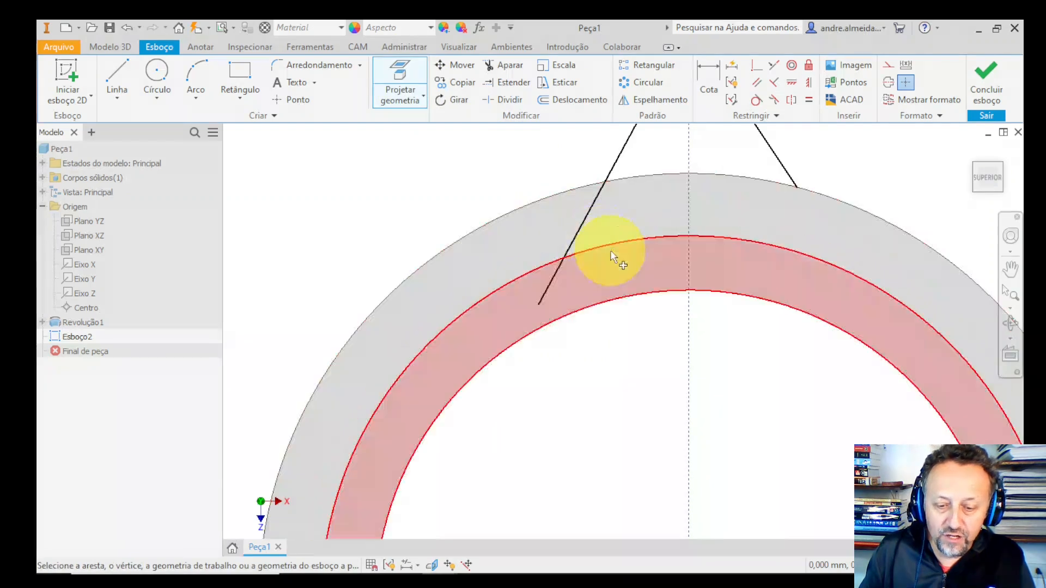
pyautogui.click(610, 243)
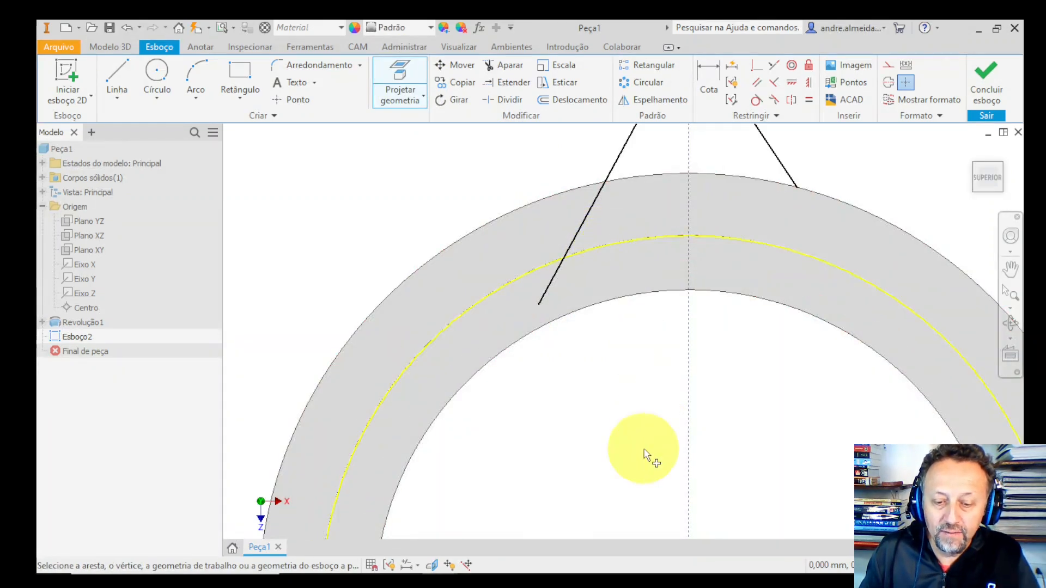
pyautogui.press('Escape')
pyautogui.scroll(-4, 580, 386)
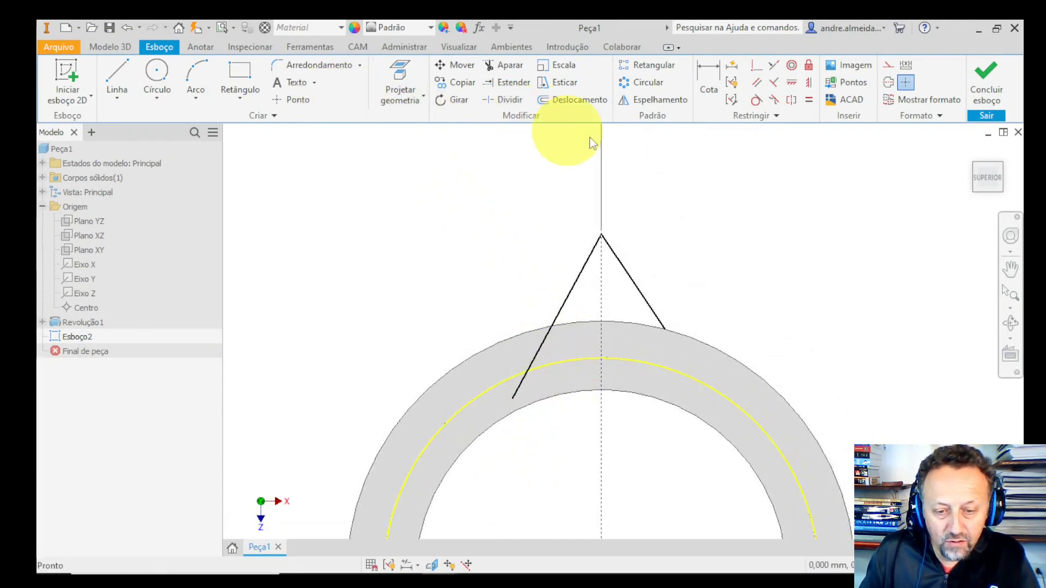
# Extend the right slanted line to the projected middle circle and move the left slanted line slightly so the apex rises.
pyautogui.click(512, 85)
pyautogui.click(635, 285)
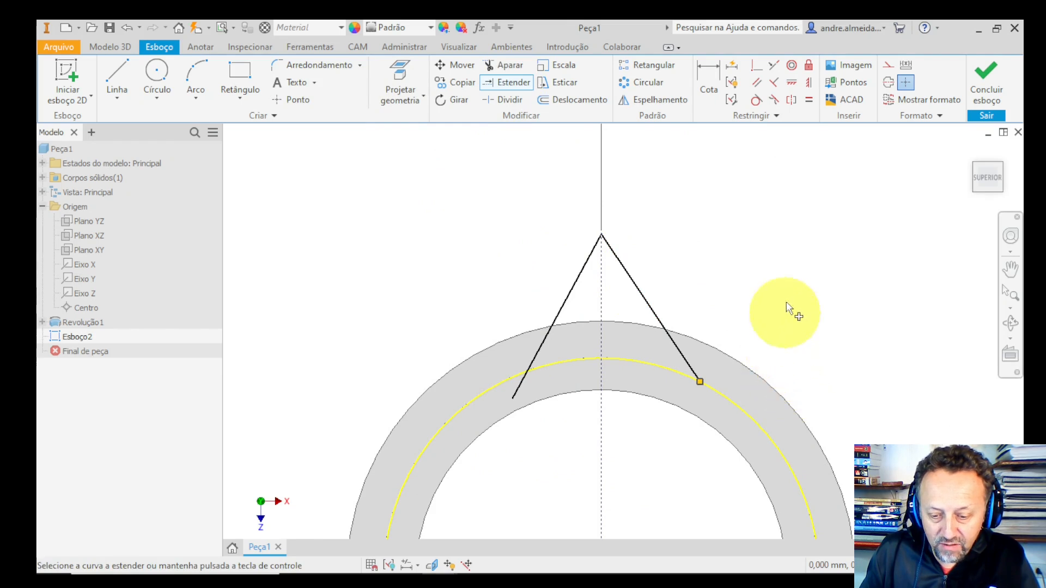
pyautogui.moveTo(759, 278); pyautogui.dragTo(773, 219, button='middle')
pyautogui.press('Escape')
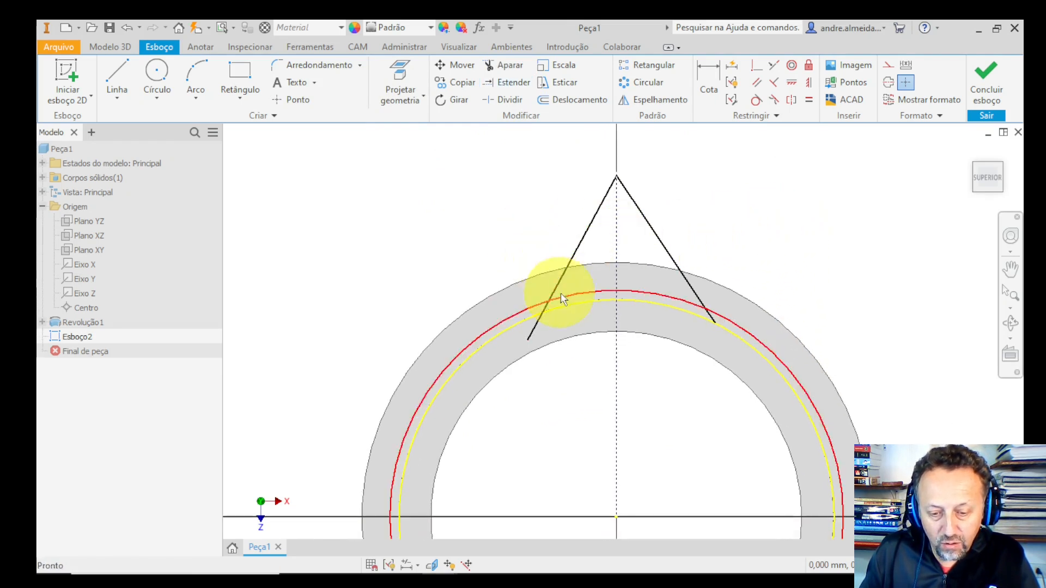
pyautogui.moveTo(577, 262)
pyautogui.mouseDown()
pyautogui.moveTo(545, 246)
pyautogui.moveTo(574, 272)
pyautogui.moveTo(566, 251)
pyautogui.mouseUp()
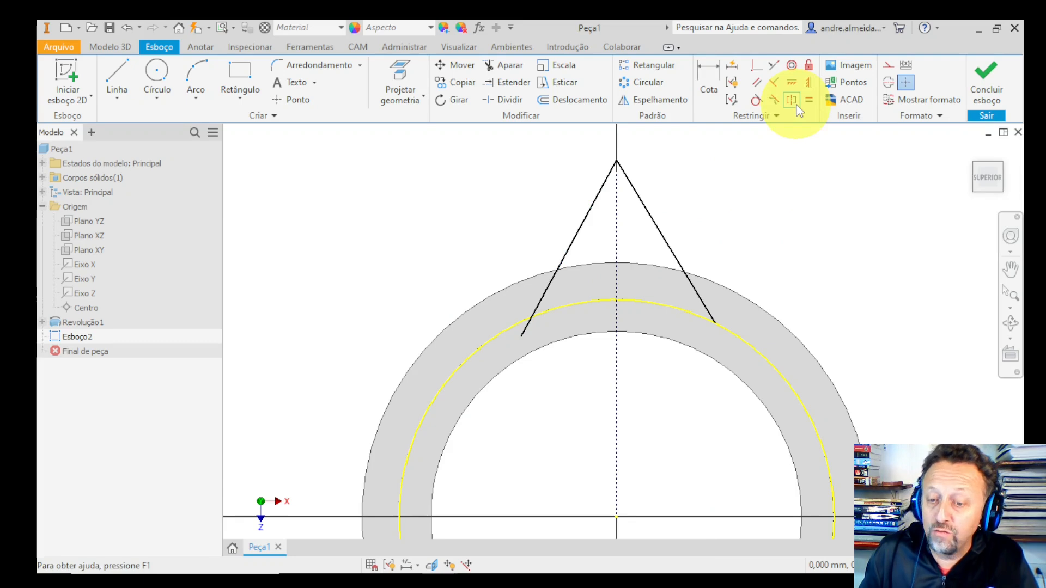
pyautogui.click(796, 105)
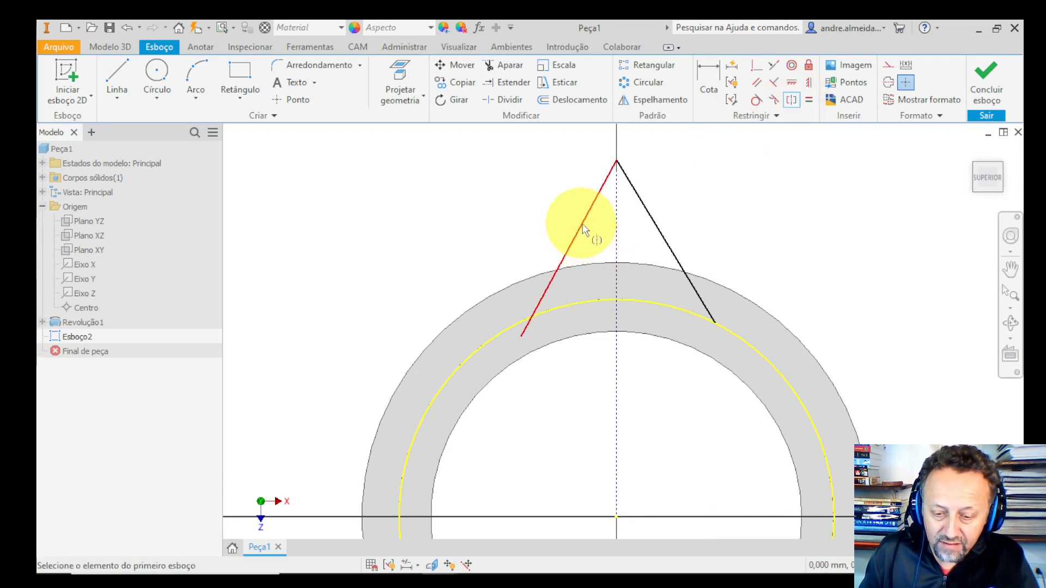
pyautogui.press('Escape')
# Trim the lower end of the left slanted line where it crosses the projected middle circle.
pyautogui.scroll(-3, 637, 303)
pyautogui.scroll(5, 572, 283)
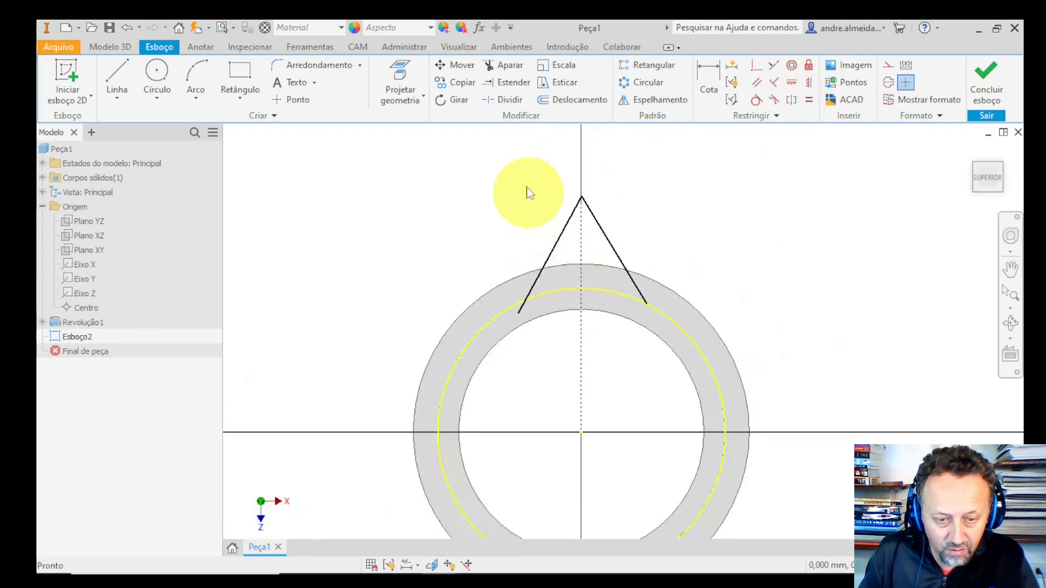
pyautogui.click(509, 65)
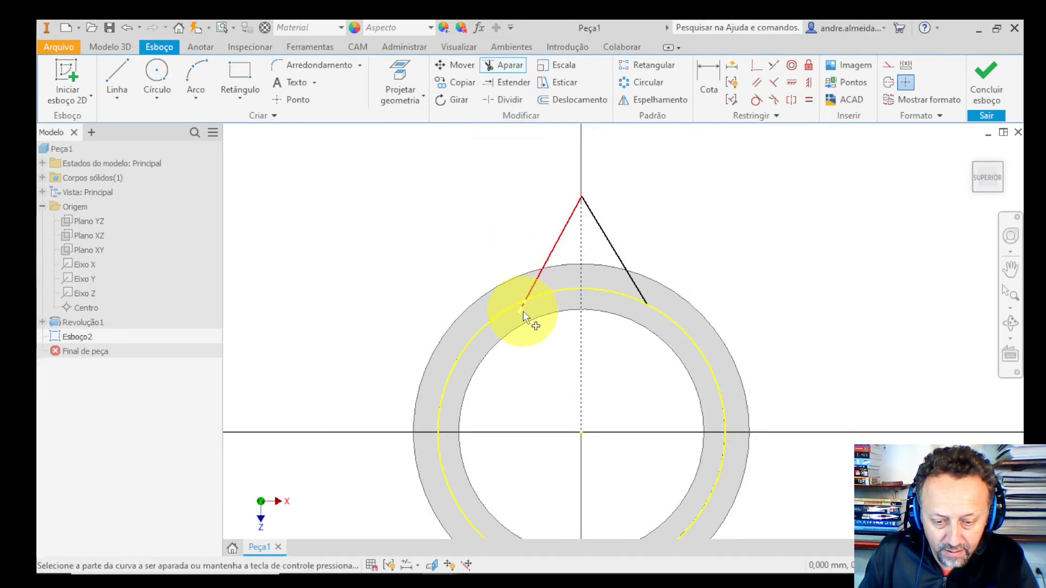
pyautogui.scroll(-3, 540, 301)
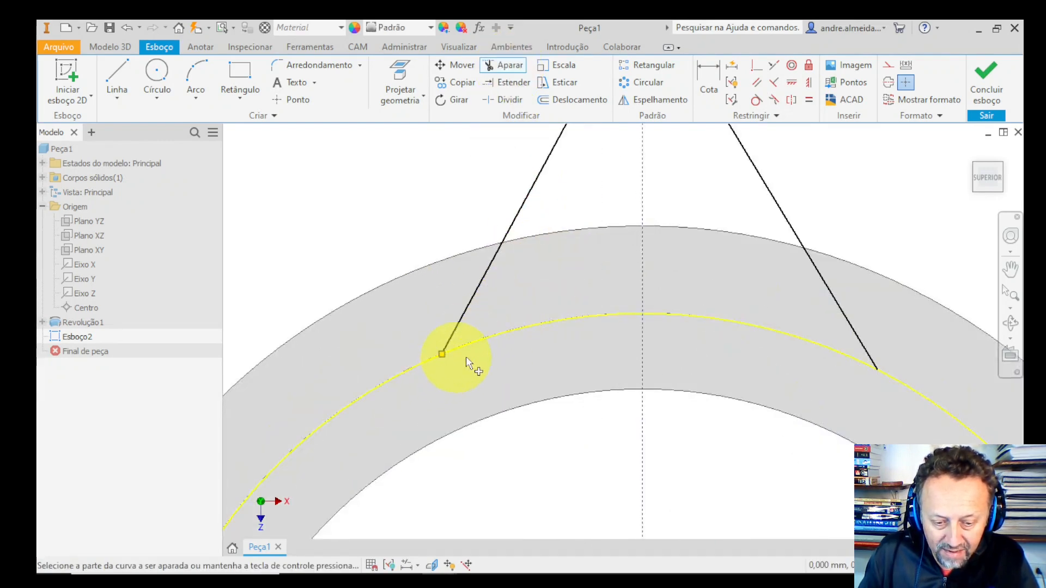
pyautogui.scroll(4, 457, 364)
pyautogui.press('Escape')
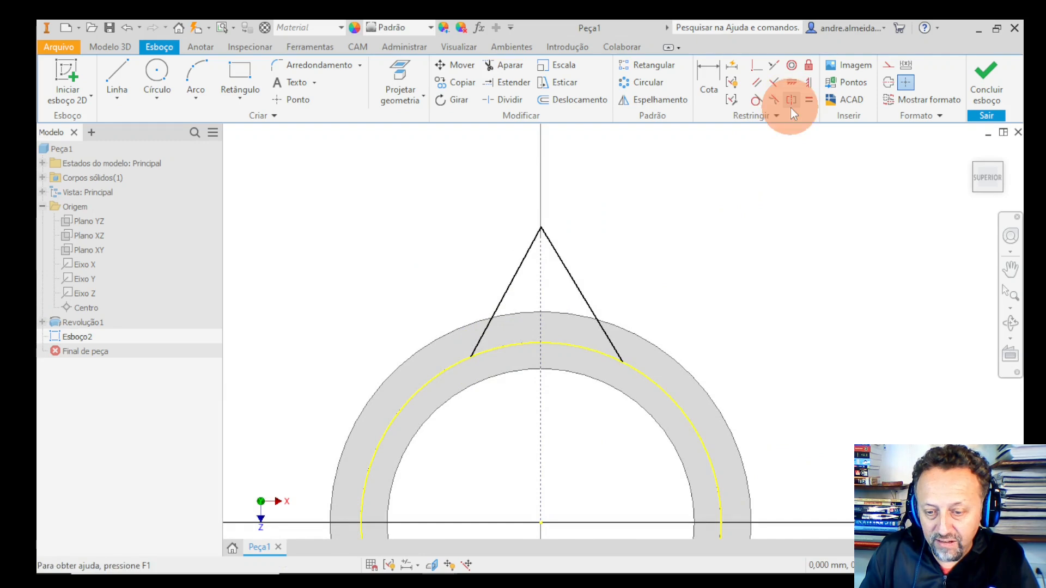
# Make the two slanted lines symmetric about the vertical dashed centreline.
pyautogui.click(791, 100)
pyautogui.click(511, 286)
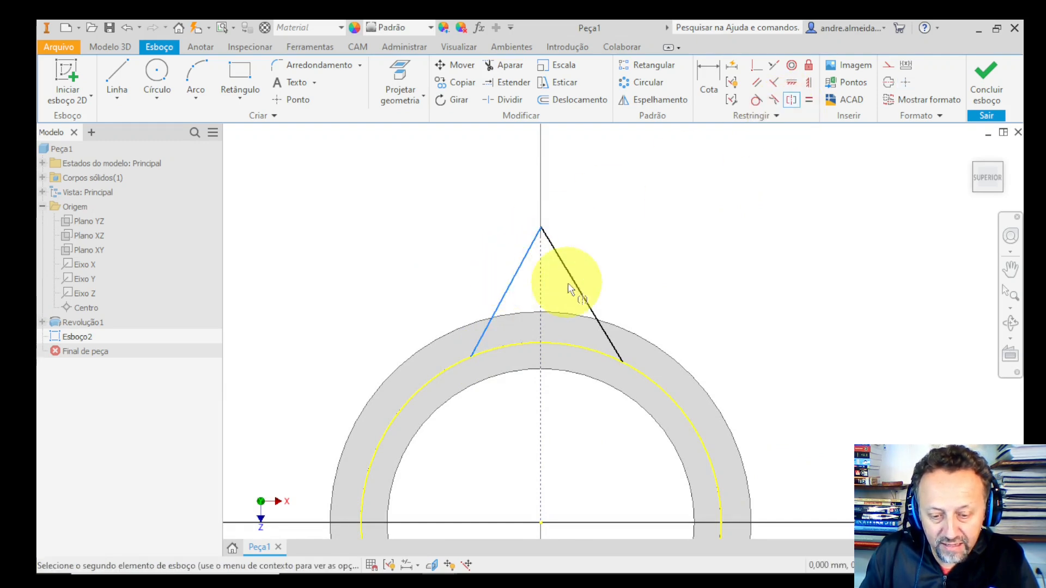
pyautogui.click(541, 293)
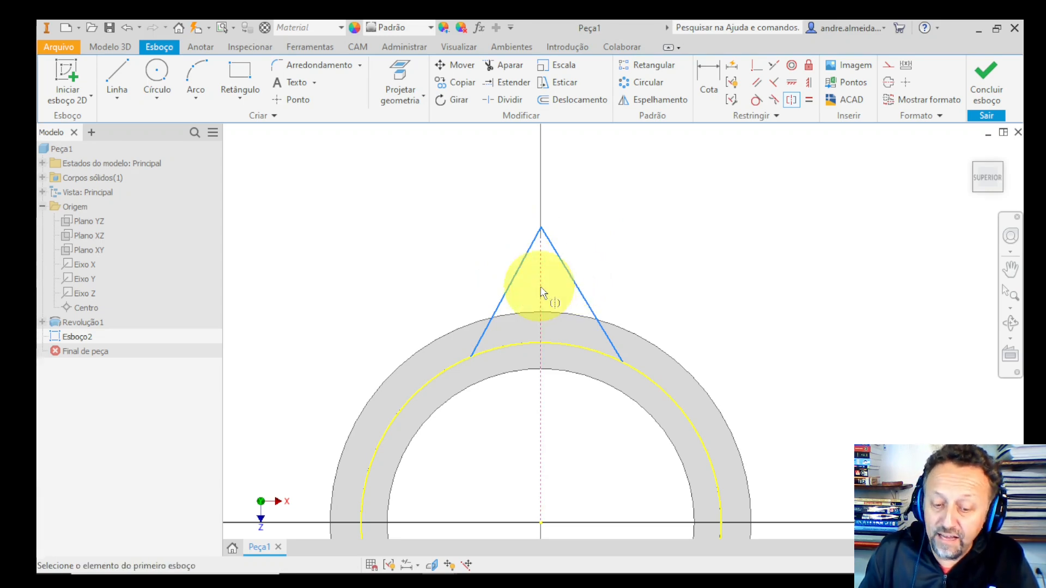
pyautogui.moveTo(583, 303); pyautogui.dragTo(569, 264)
pyautogui.click(744, 272)
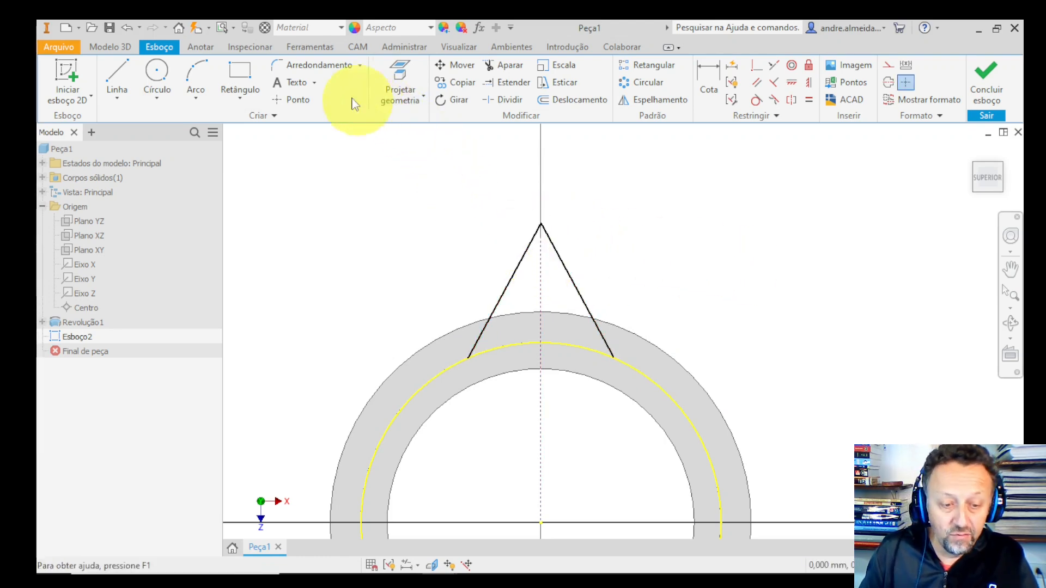
# Fillet the apex between the two slanted lines and set the fillet radius to 6.5 mm.
pyautogui.click(310, 68)
pyautogui.click(528, 264)
pyautogui.click(559, 257)
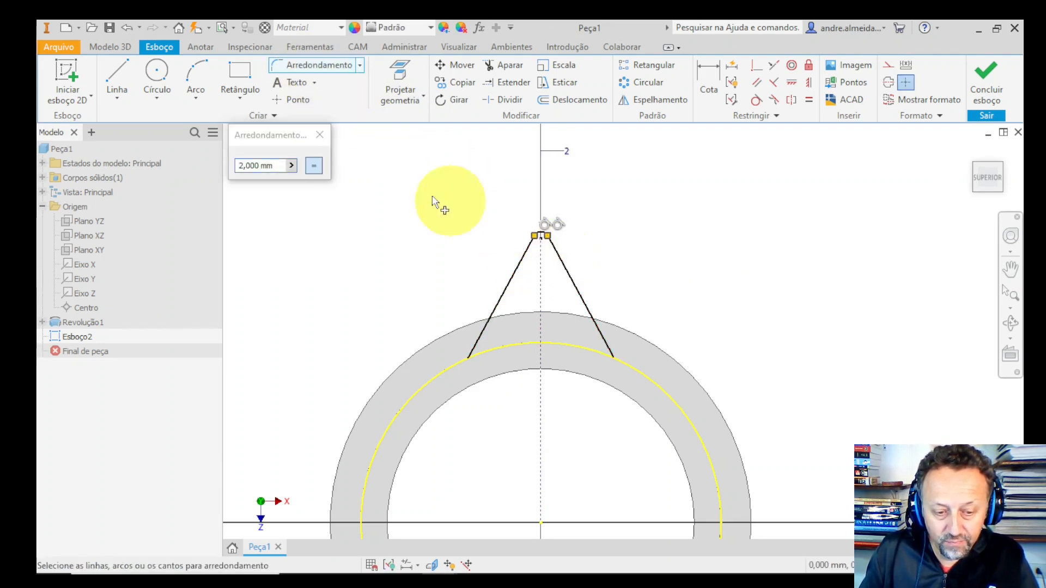
pyautogui.click(320, 135)
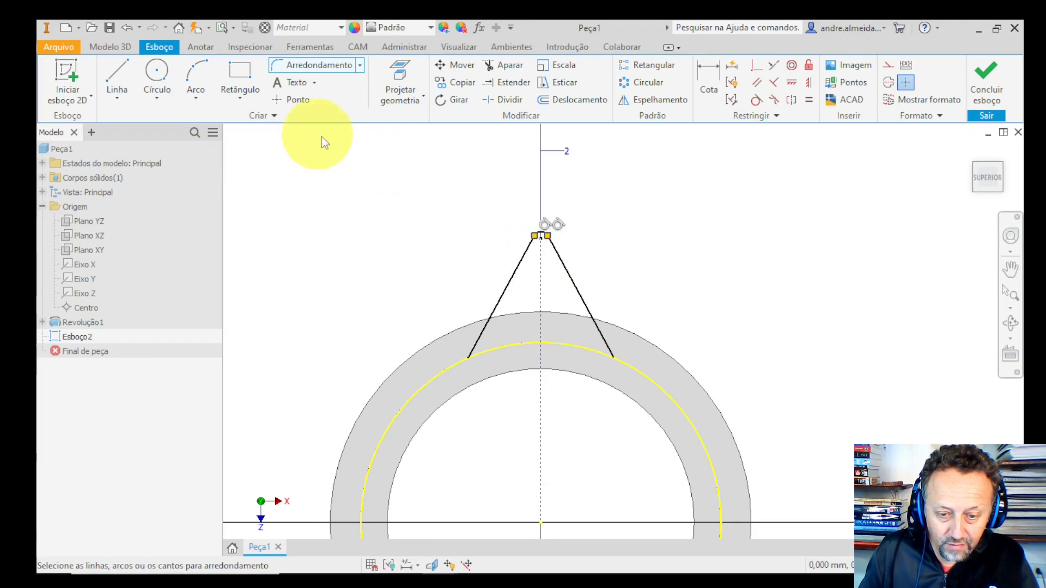
pyautogui.doubleClick(570, 153)
pyautogui.write('6')
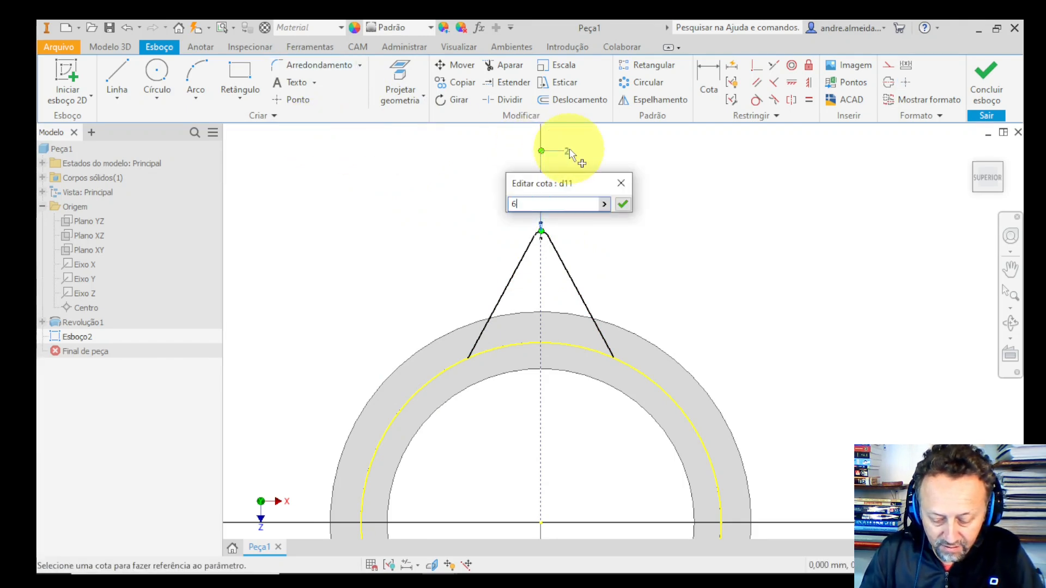
pyautogui.write('.')
pyautogui.press('Return')
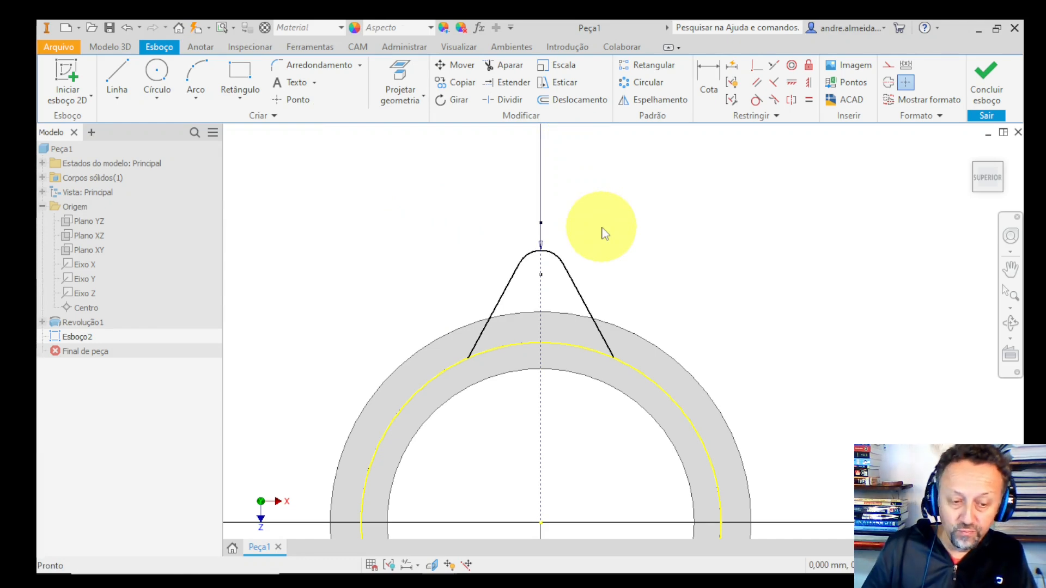
# Sketch a circle about 4.9 mm in diameter centred on the fillet arc's centre point.
pyautogui.click(163, 83)
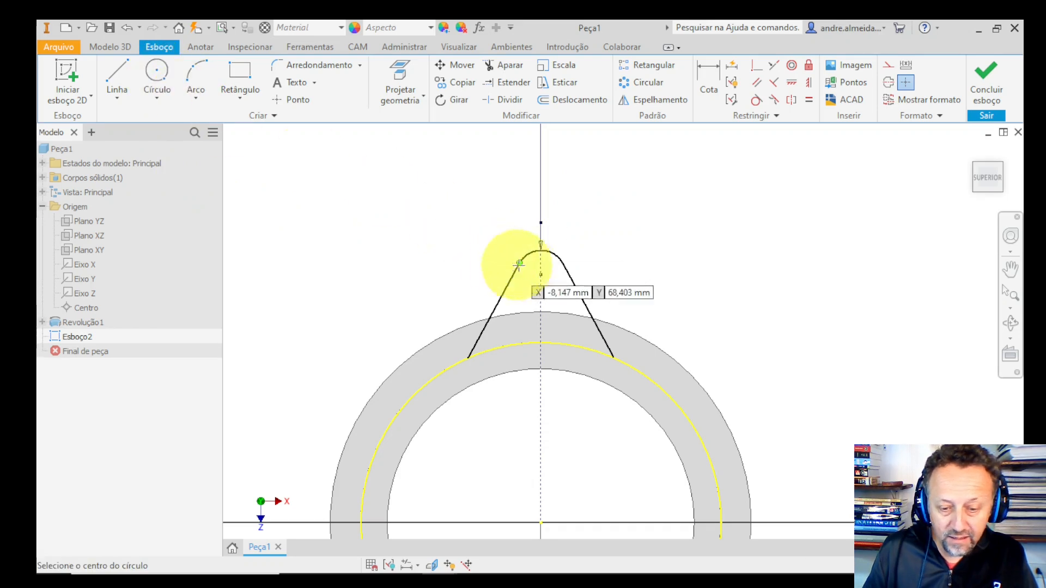
pyautogui.click(540, 277)
pyautogui.click(549, 279)
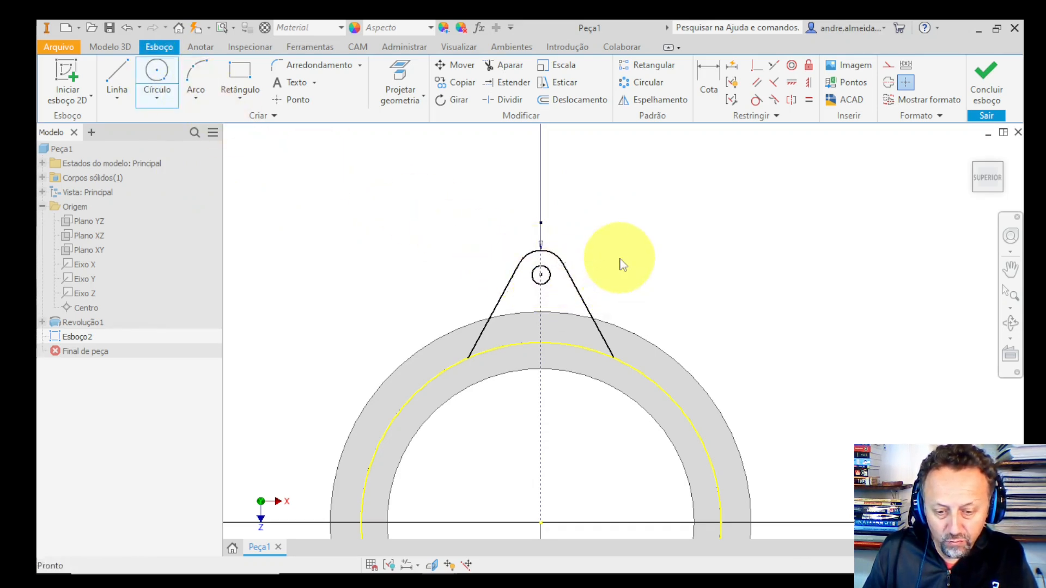
pyautogui.press('Escape')
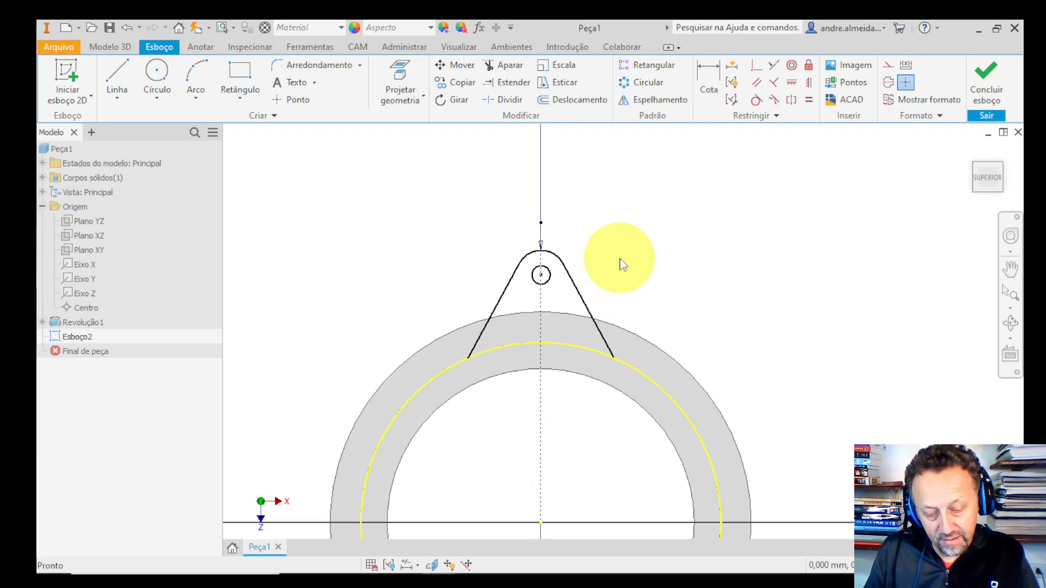
# Dimension the small circle's diameter at 6 mm.
pyautogui.press('d')
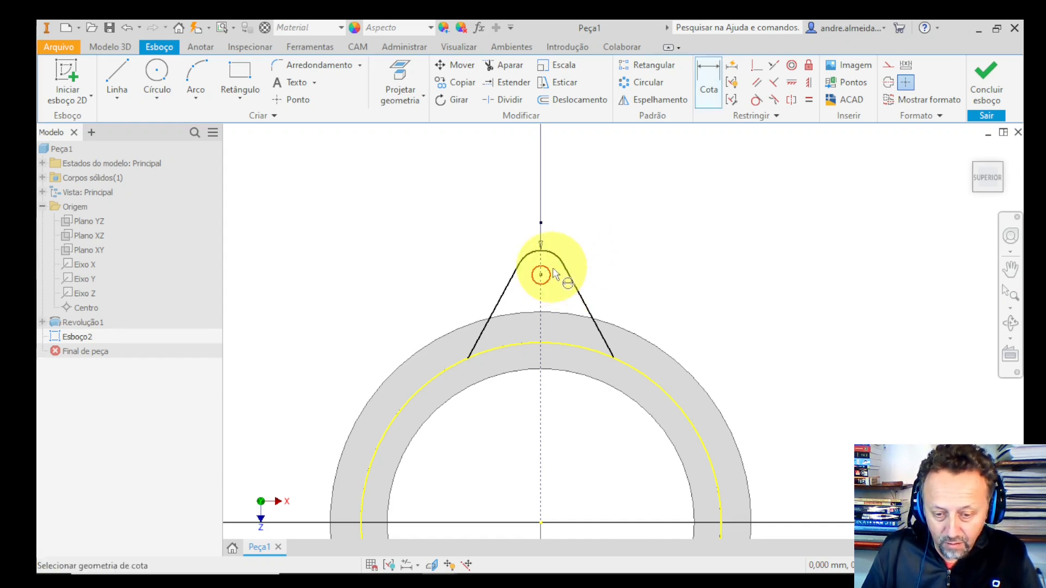
pyautogui.click(553, 273)
pyautogui.click(585, 250)
pyautogui.write('6')
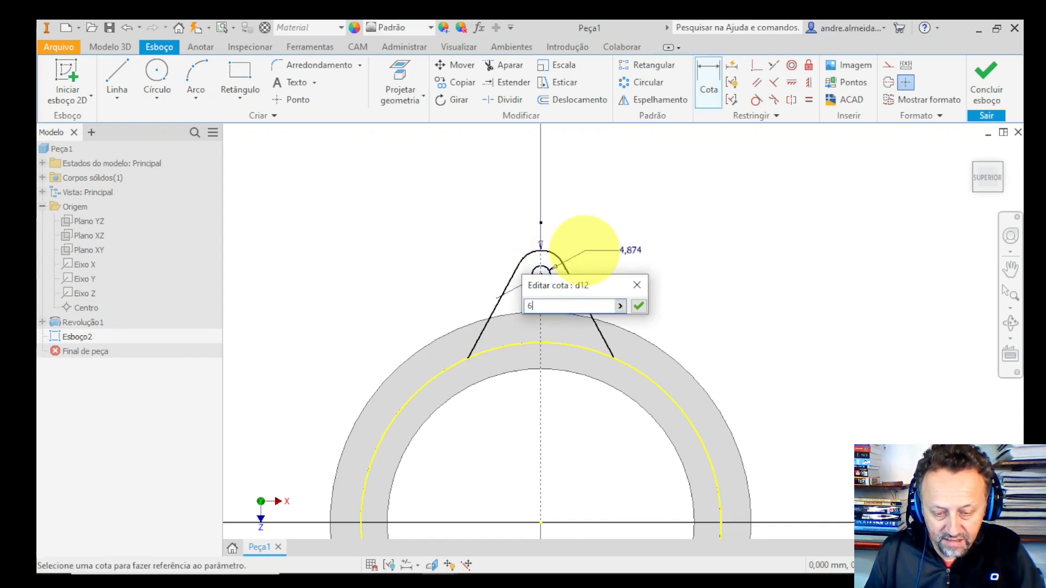
pyautogui.press('Return')
# Dimension the vertical distance from the ring's centre to the small circle's centre at 58.5 mm and move the 6.5 mm radius label nearer the arc.
pyautogui.scroll(2, 603, 282)
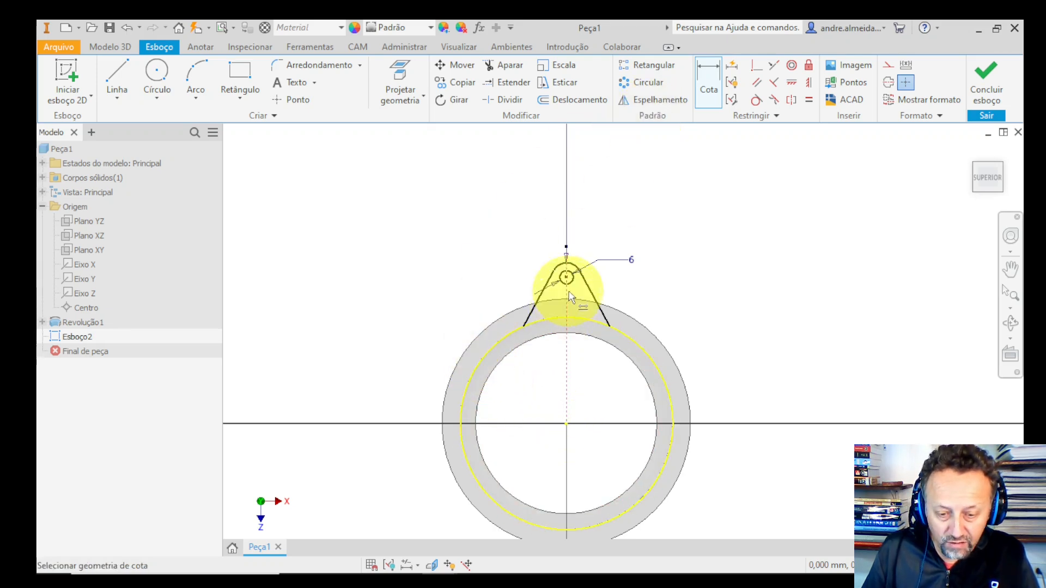
pyautogui.scroll(-2, 569, 297)
pyautogui.scroll(3, 563, 263)
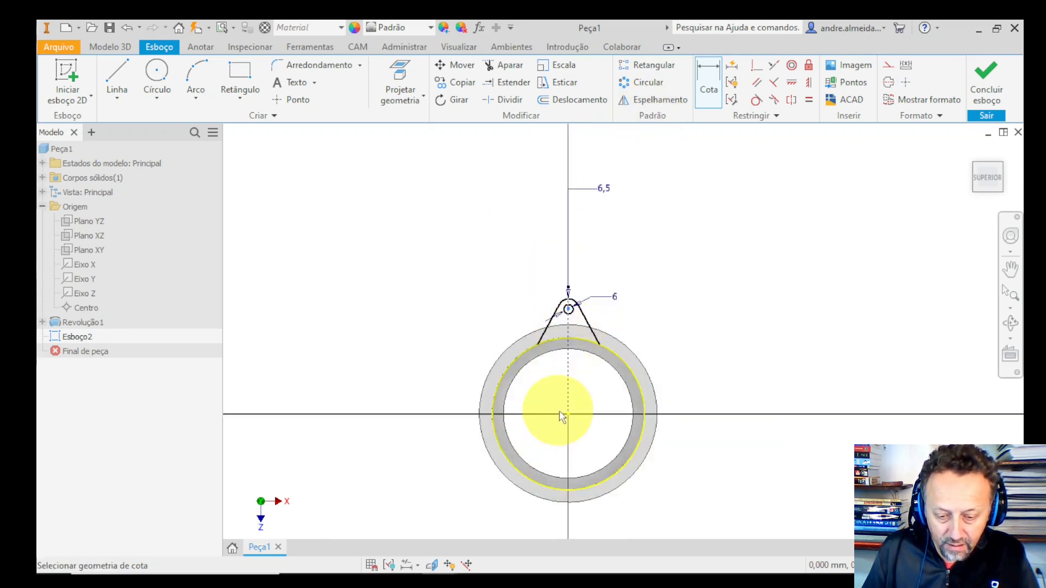
pyautogui.click(563, 417)
pyautogui.click(409, 379)
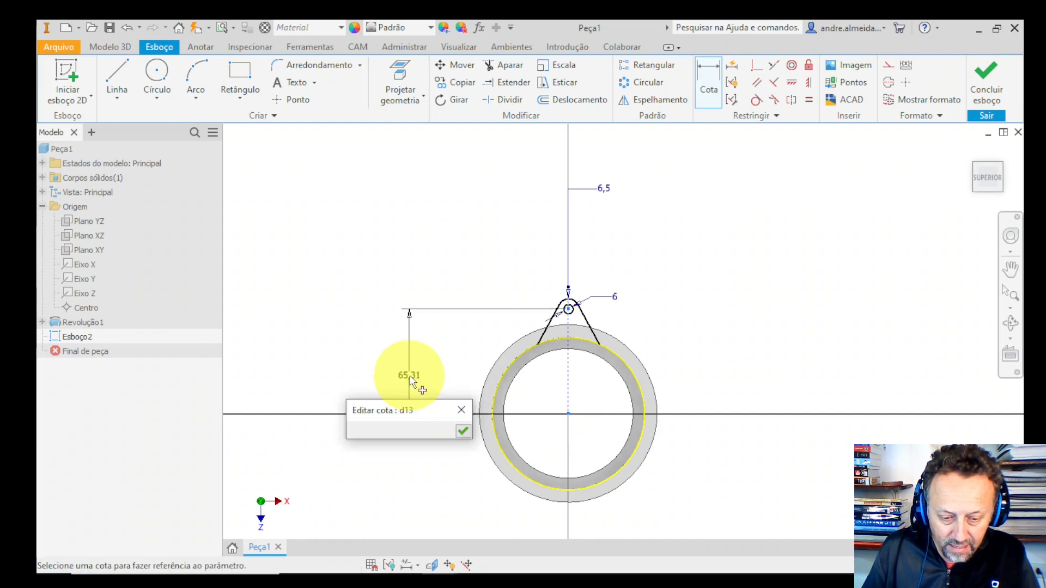
pyautogui.write('5')
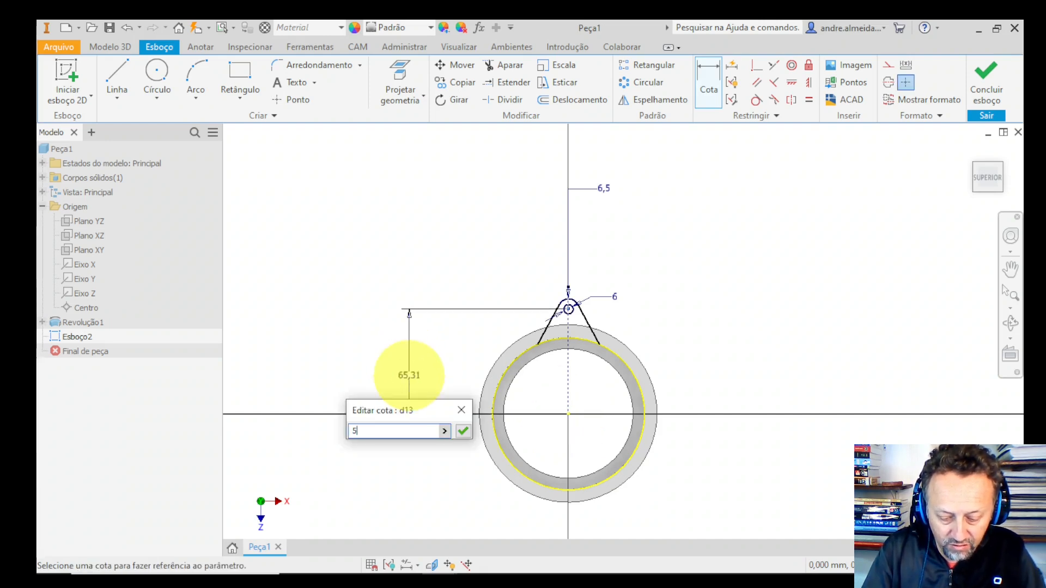
pyautogui.write('8.5')
pyautogui.press('Return')
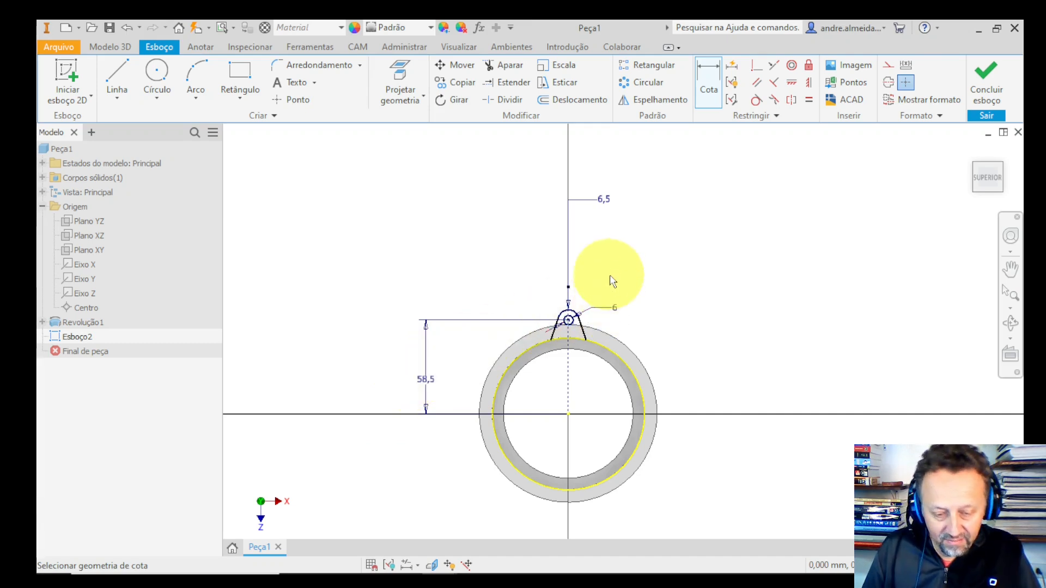
pyautogui.press('Escape')
pyautogui.moveTo(610, 210); pyautogui.dragTo(600, 287)
# Dimension the angle between the two slanted lines at 60 degrees.
pyautogui.scroll(-5, 558, 332)
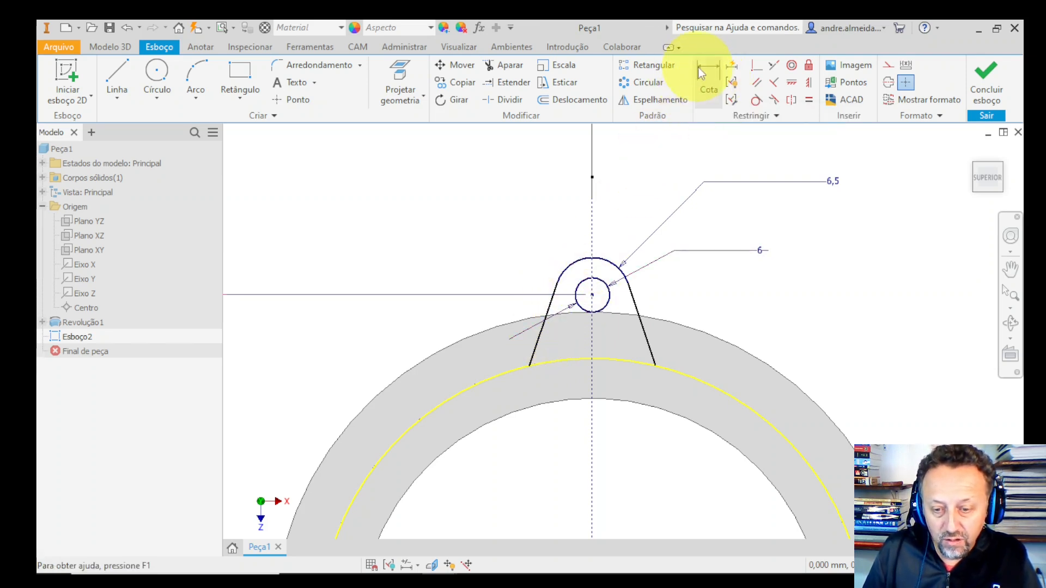
pyautogui.click(704, 87)
pyautogui.click(547, 317)
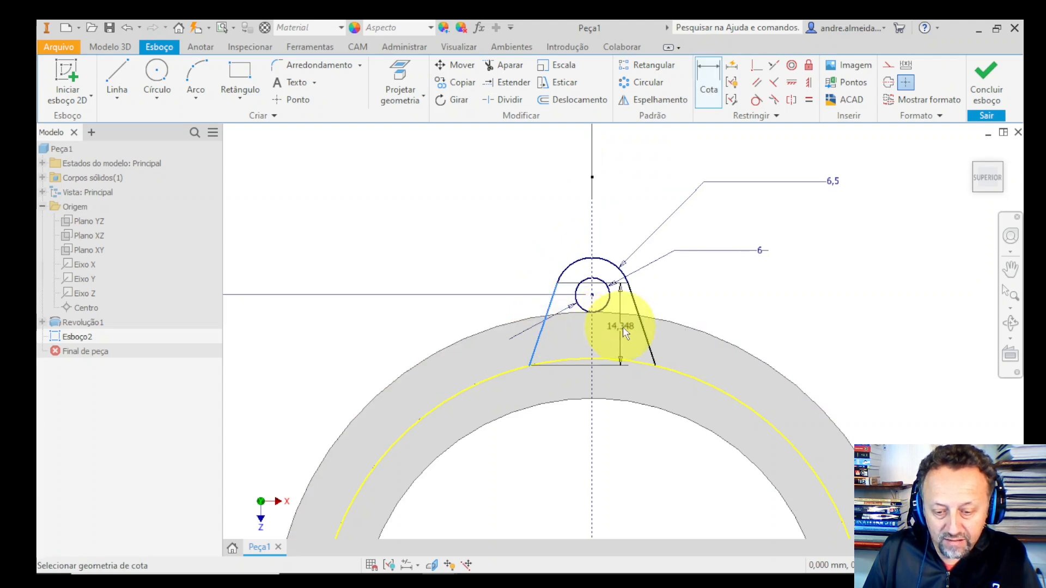
pyautogui.click(644, 342)
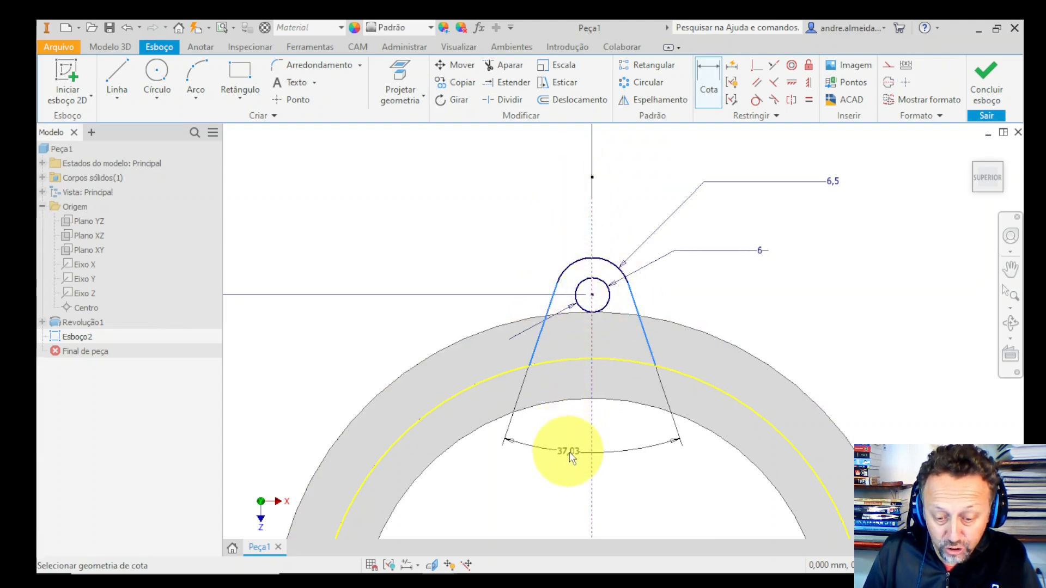
pyautogui.click(570, 456)
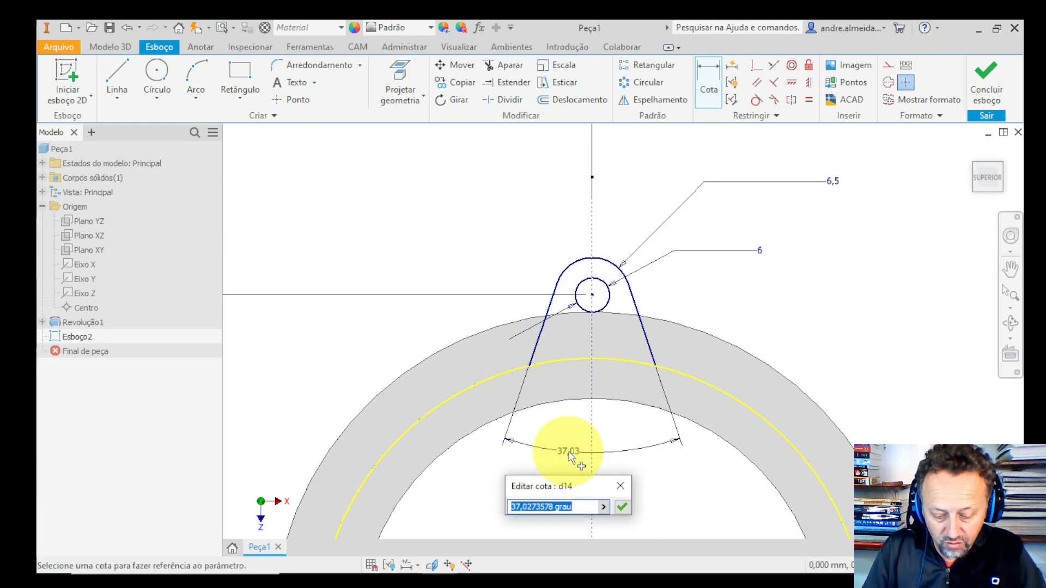
pyautogui.write('60')
pyautogui.press('Return')
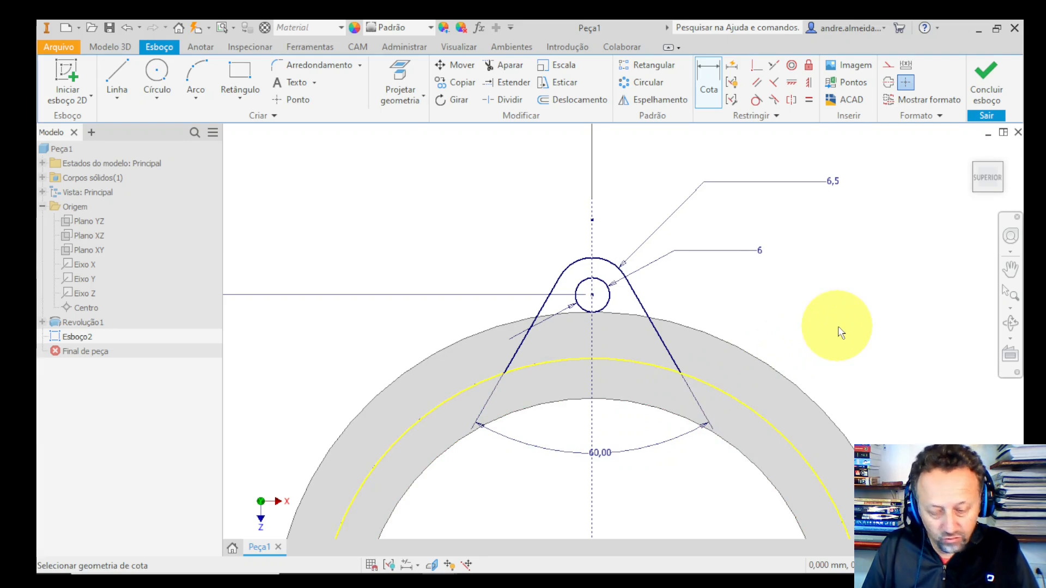
# Finish the lug profile sketch.
pyautogui.scroll(3, 839, 333)
pyautogui.moveTo(834, 357)
pyautogui.keyDown('shift'); pyautogui.mouseDown(button='middle')
pyautogui.moveTo(770, 316)
pyautogui.moveTo(743, 334)
pyautogui.moveTo(773, 345)
pyautogui.moveTo(801, 305)
pyautogui.mouseUp(button='middle'); pyautogui.keyUp('shift')
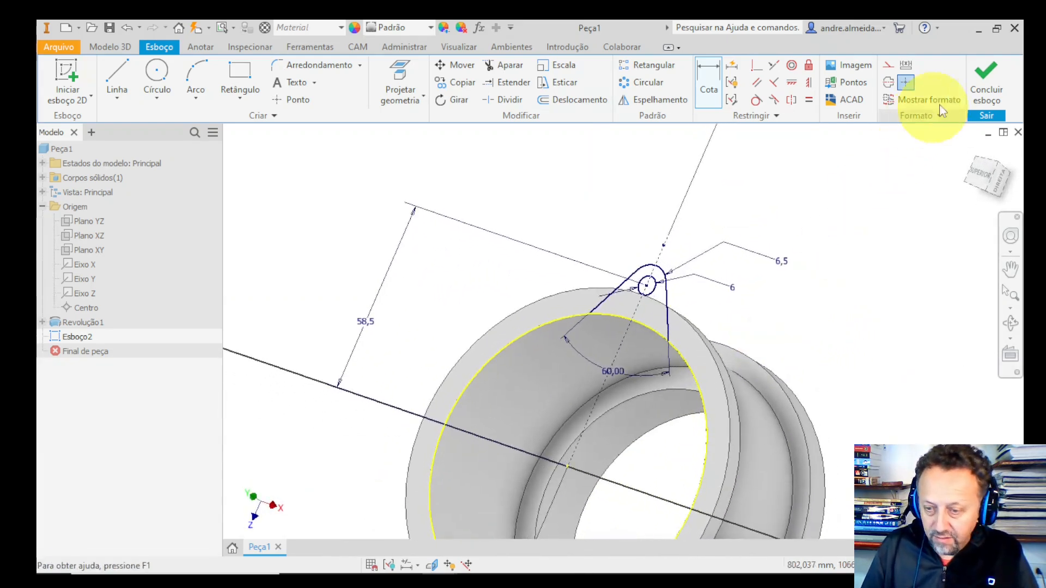
pyautogui.click(979, 76)
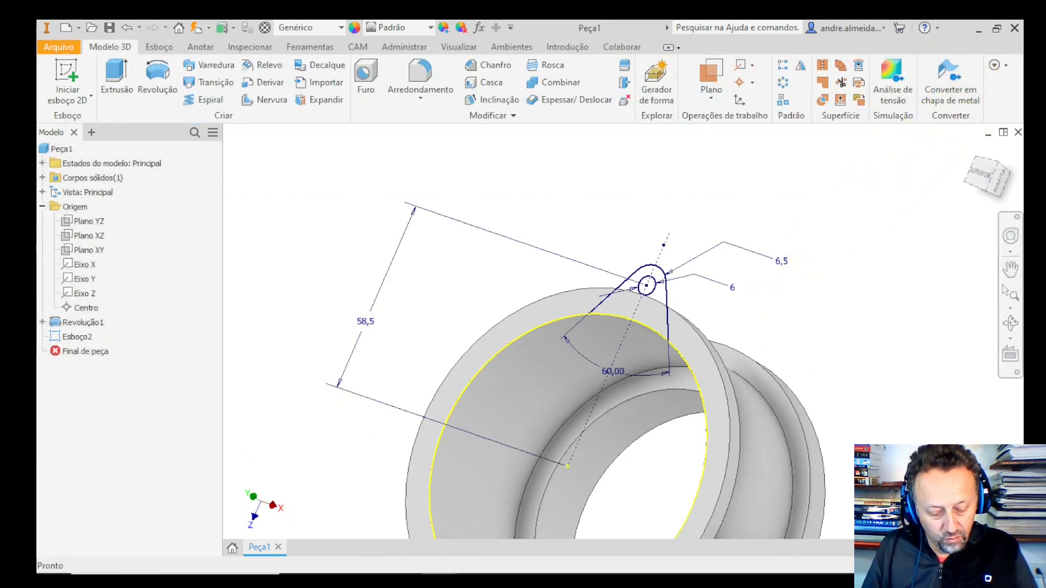
# Switch to the reference drawing modelamentoavancado.jpg and examine its views for the lug's dimensions.
pyautogui.hotkey('alt', 'Tab')
pyautogui.press('Tab')
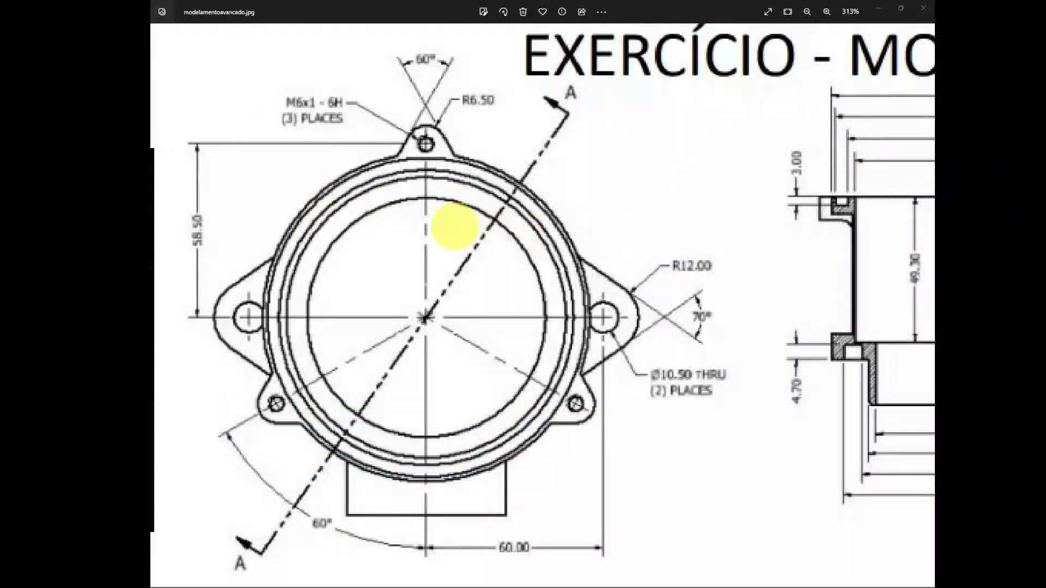
pyautogui.scroll(-2, 447, 226)
pyautogui.moveTo(385, 257)
pyautogui.mouseDown()
pyautogui.moveTo(439, 187)
pyautogui.moveTo(446, 114)
pyautogui.mouseUp()
pyautogui.scroll(5, 584, 432)
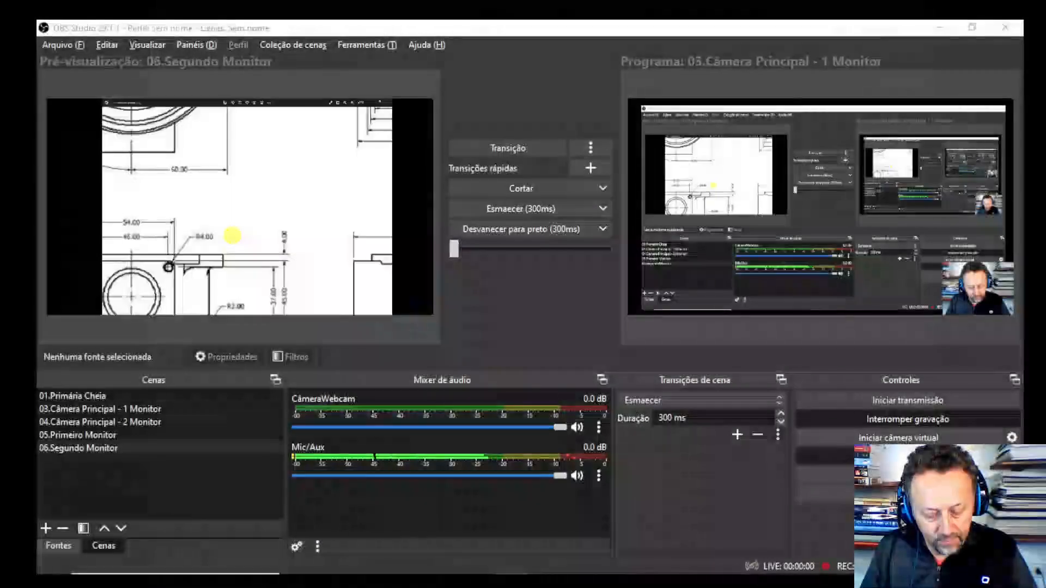
pyautogui.hotkey('alt', 'Tab')
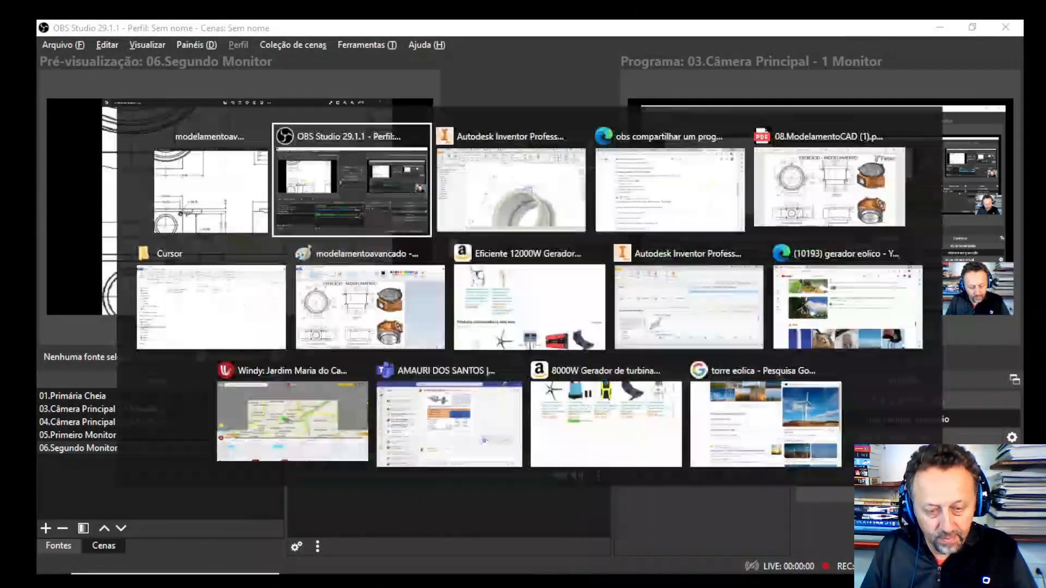
# Switch back to Inventor and start an extrusion of the lug profile with its direction flipped into the flange and joined to the ring.
pyautogui.hotkey('alt', 'Tab')
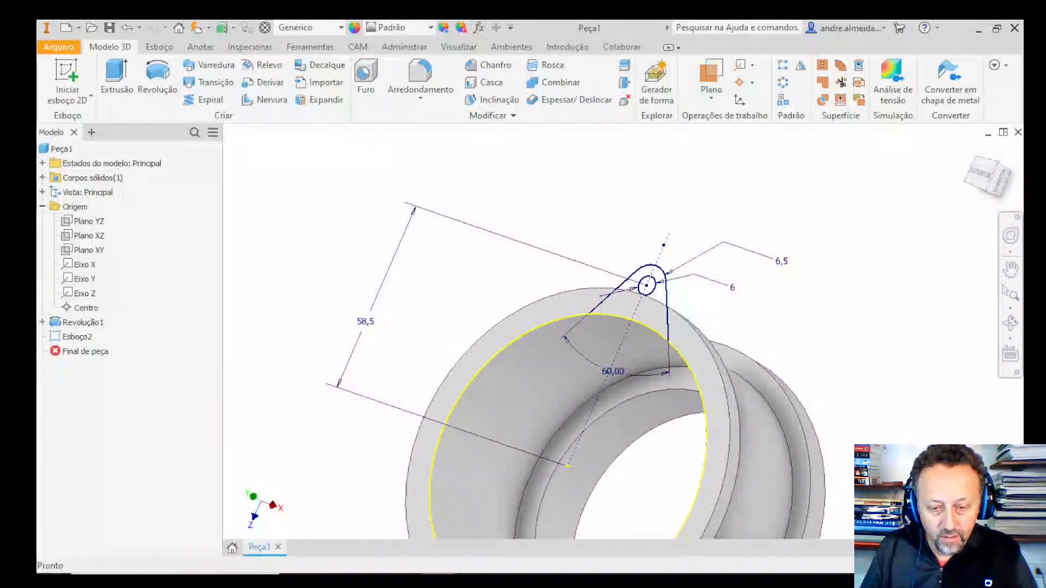
pyautogui.click(113, 76)
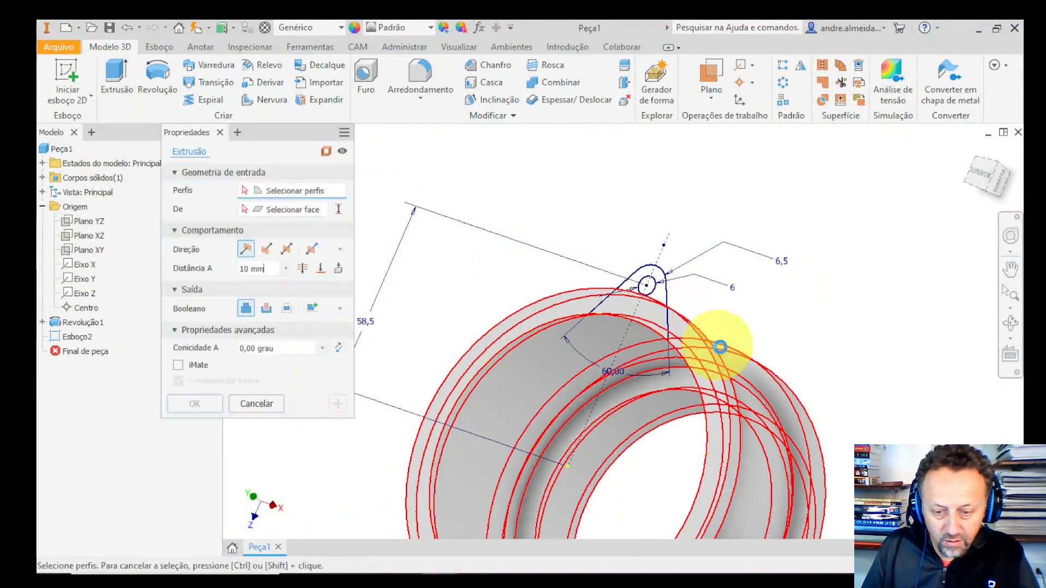
pyautogui.click(660, 299)
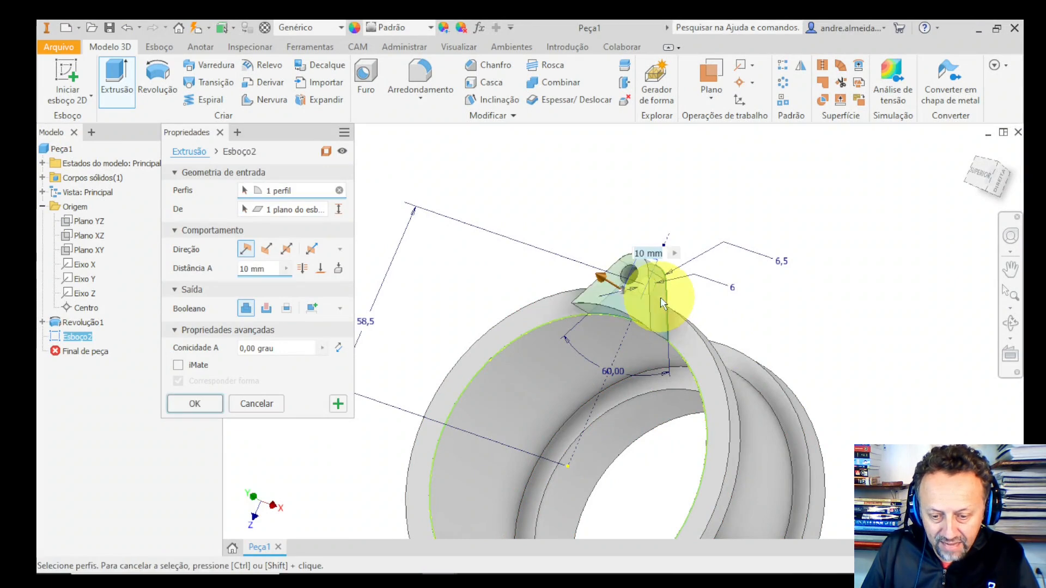
pyautogui.keyDown('shift'); pyautogui.moveTo(707, 304); pyautogui.dragTo(700, 298, button='middle'); pyautogui.keyUp('shift')
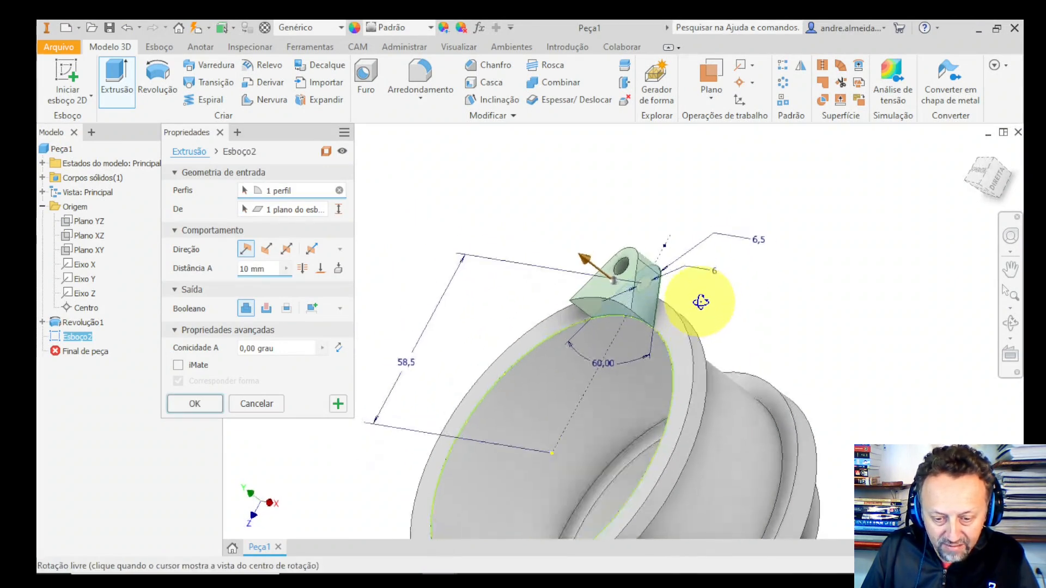
pyautogui.click(271, 249)
pyautogui.click(252, 307)
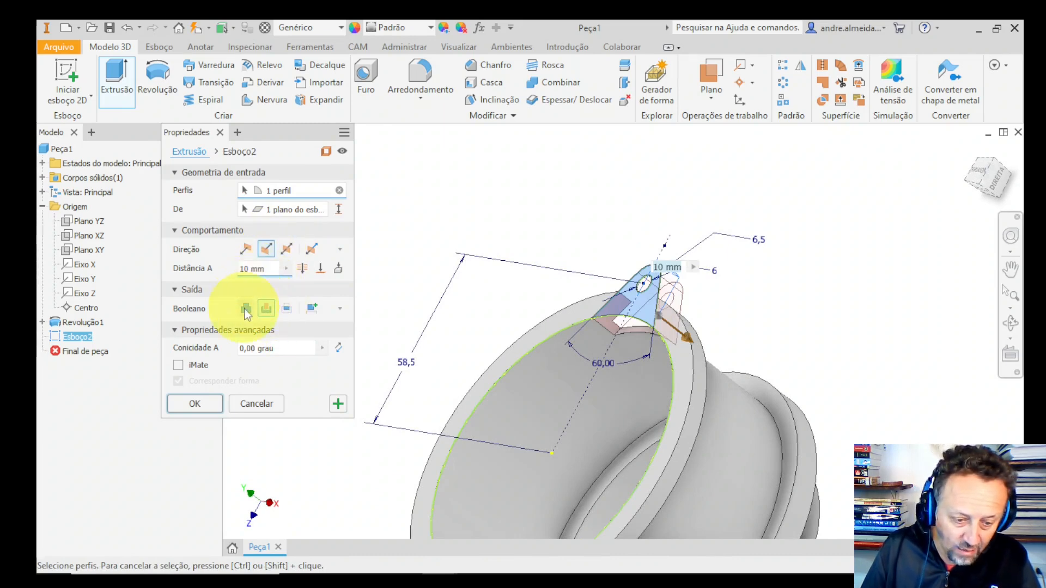
# Set the lug's extrusion distance to 4 mm and complete the extrusion.
pyautogui.moveTo(264, 268); pyautogui.dragTo(236, 270)
pyautogui.write('4')
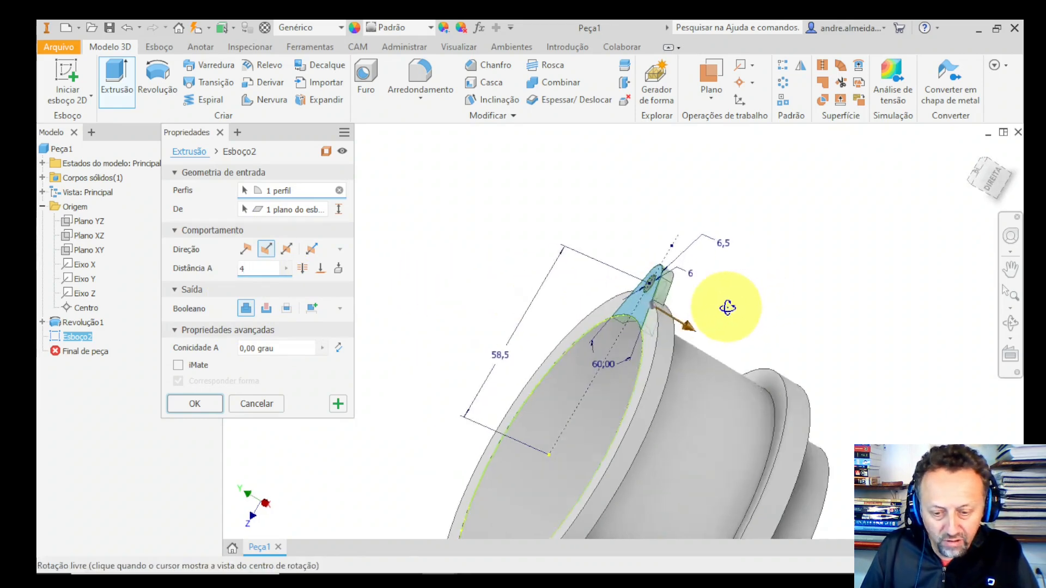
pyautogui.scroll(3, 654, 315)
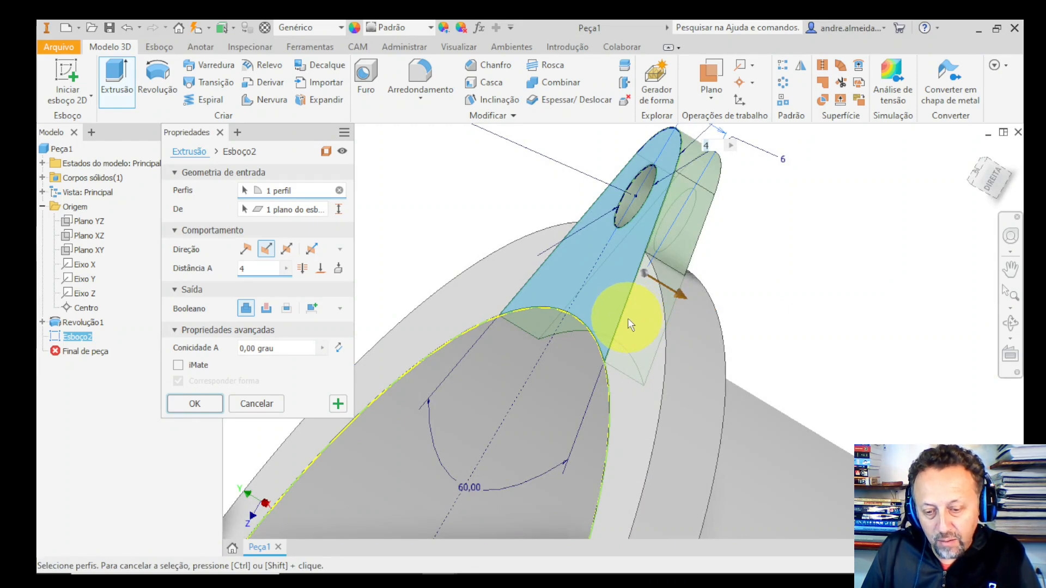
pyautogui.scroll(-2, 629, 324)
pyautogui.scroll(-2, 629, 327)
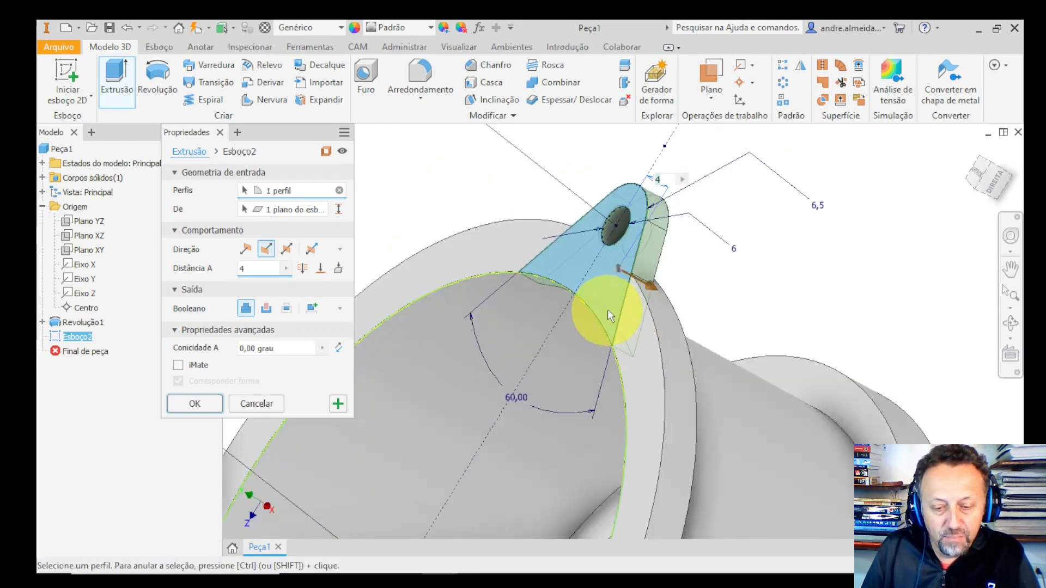
pyautogui.click(200, 403)
# Examine the extruded lug where it meets the flange and expand the part's list of solid bodies.
pyautogui.keyDown('shift'); pyautogui.moveTo(467, 395); pyautogui.dragTo(499, 379, button='middle'); pyautogui.keyUp('shift')
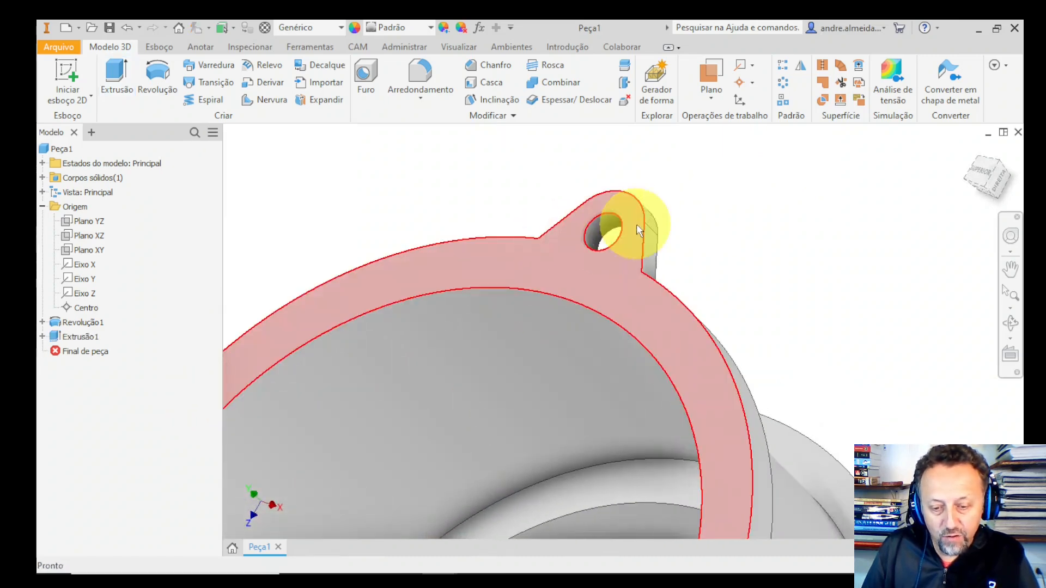
pyautogui.scroll(3, 638, 228)
pyautogui.keyDown('shift'); pyautogui.moveTo(638, 230); pyautogui.dragTo(621, 231, button='middle'); pyautogui.keyUp('shift')
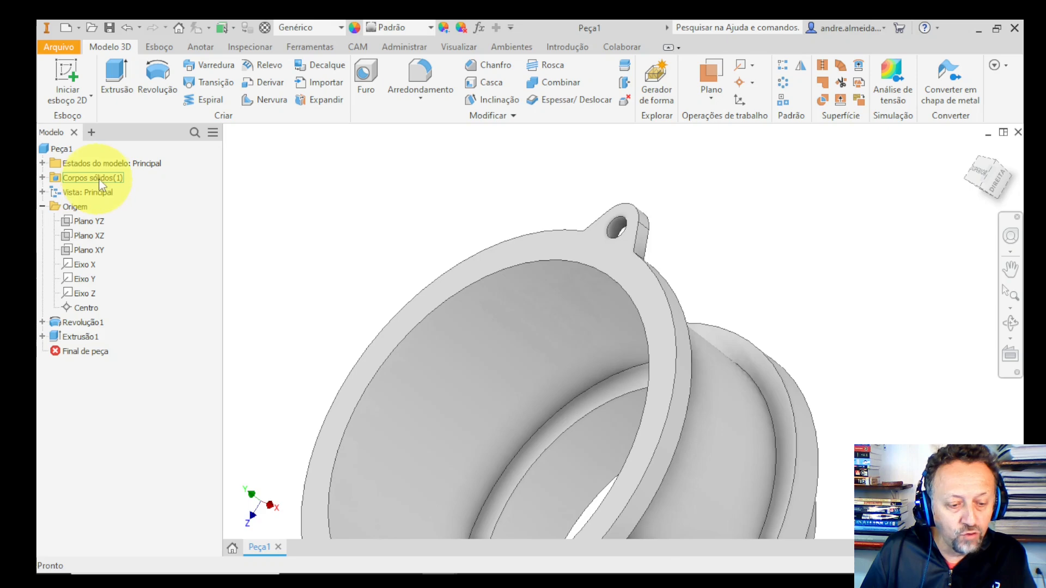
pyautogui.click(43, 178)
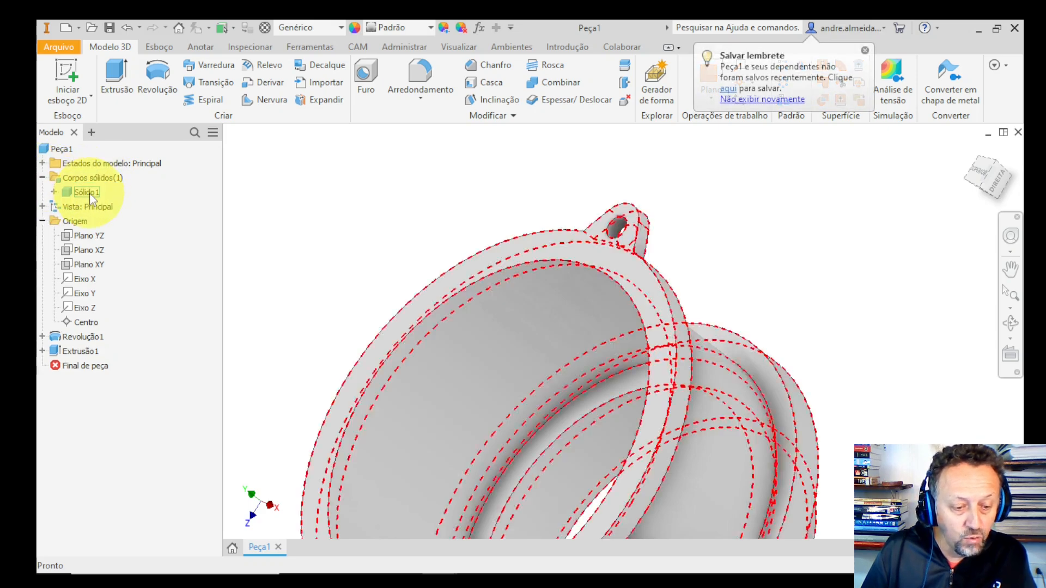